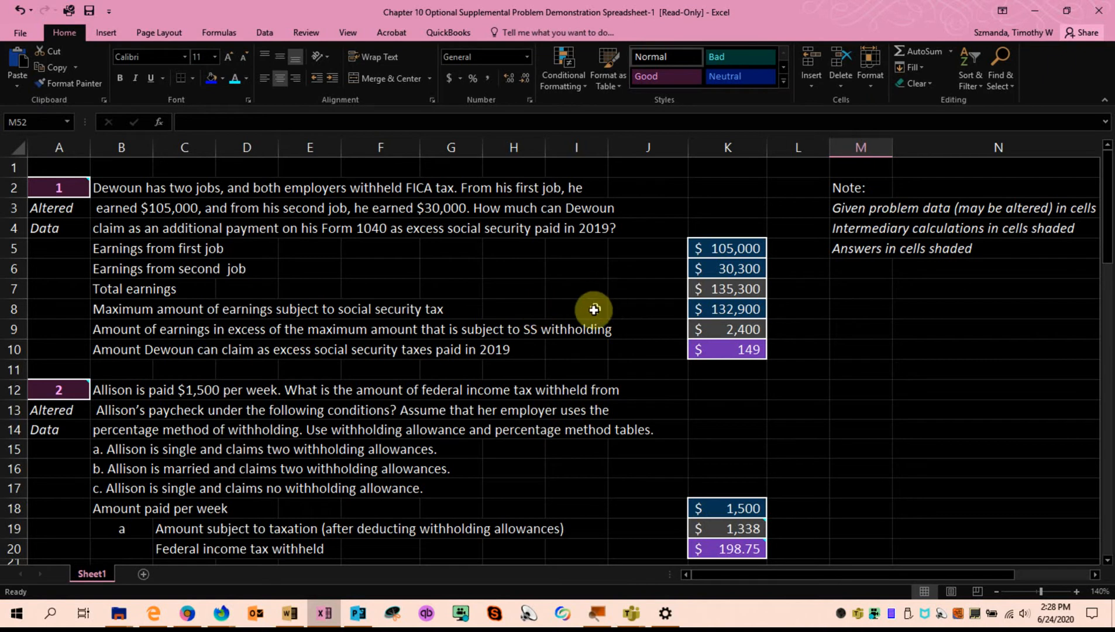
Step: Enter the year 2019 in L8, beside problem 1's maximum amount of earnings subject to social security tax
drag(591, 309, 783, 315)
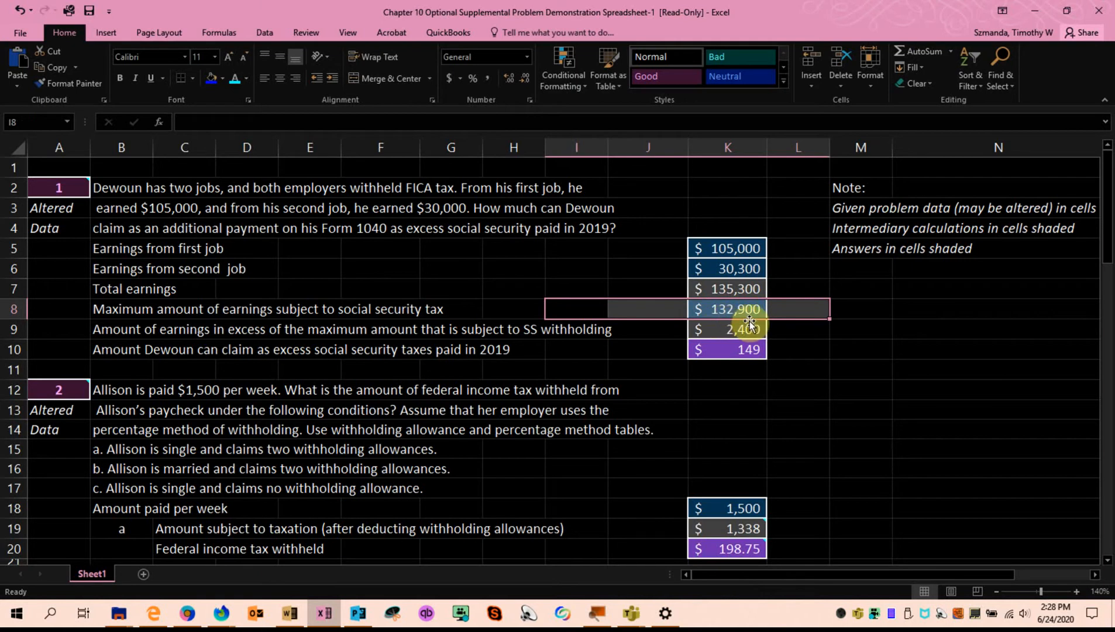
click(784, 312)
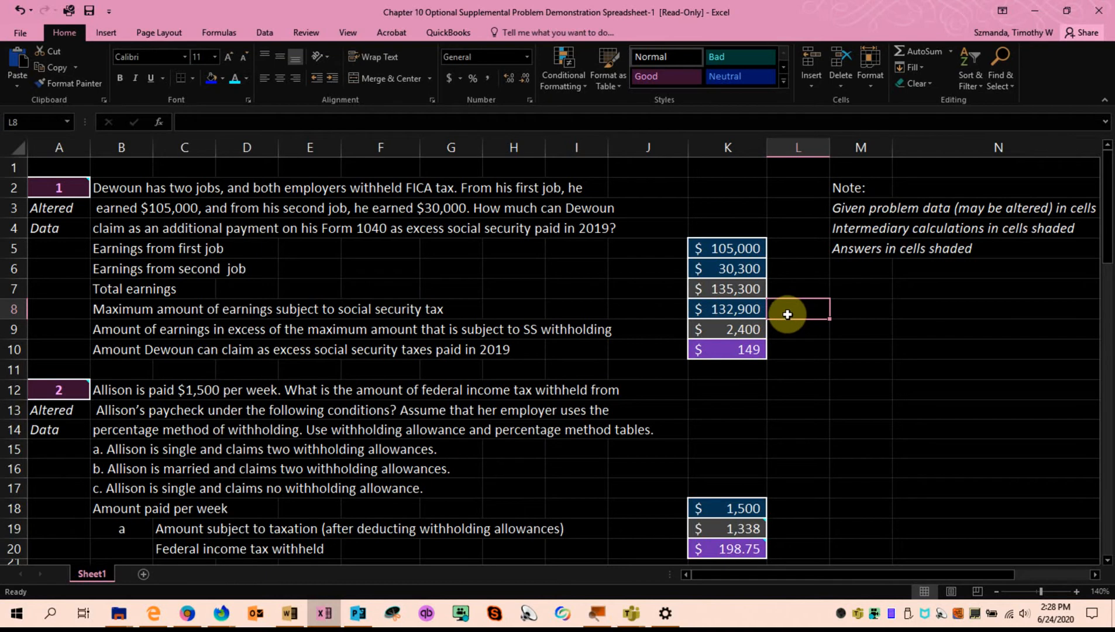
text(2019)
click(895, 371)
Step: Examine problem 1's earnings from the first and second jobs, including the combined selection of K5:K6
drag(719, 249, 724, 264)
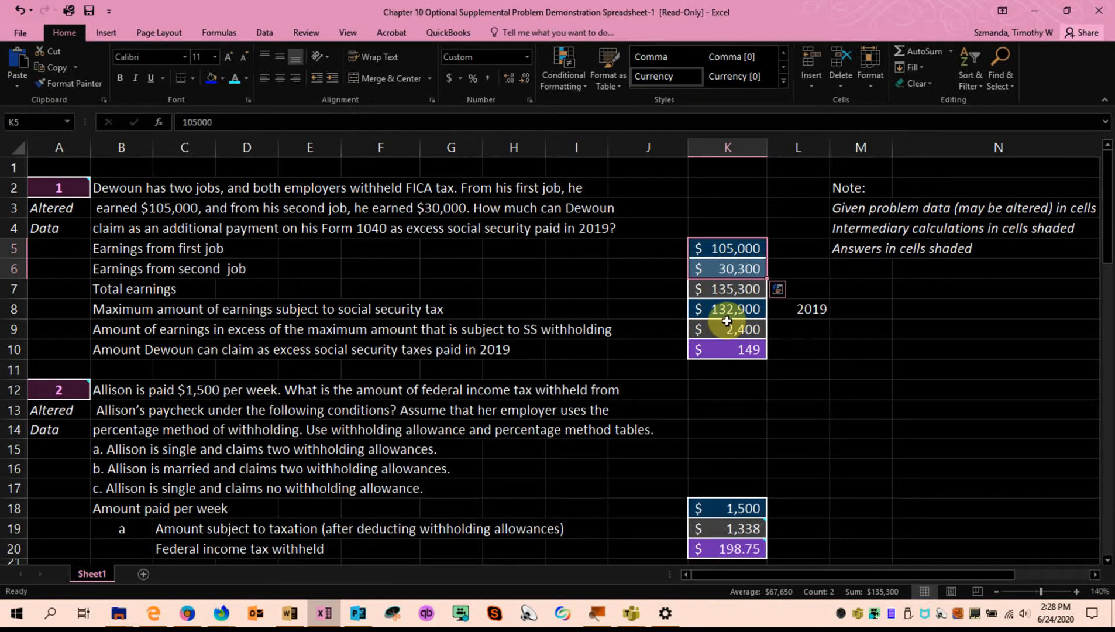
click(518, 283)
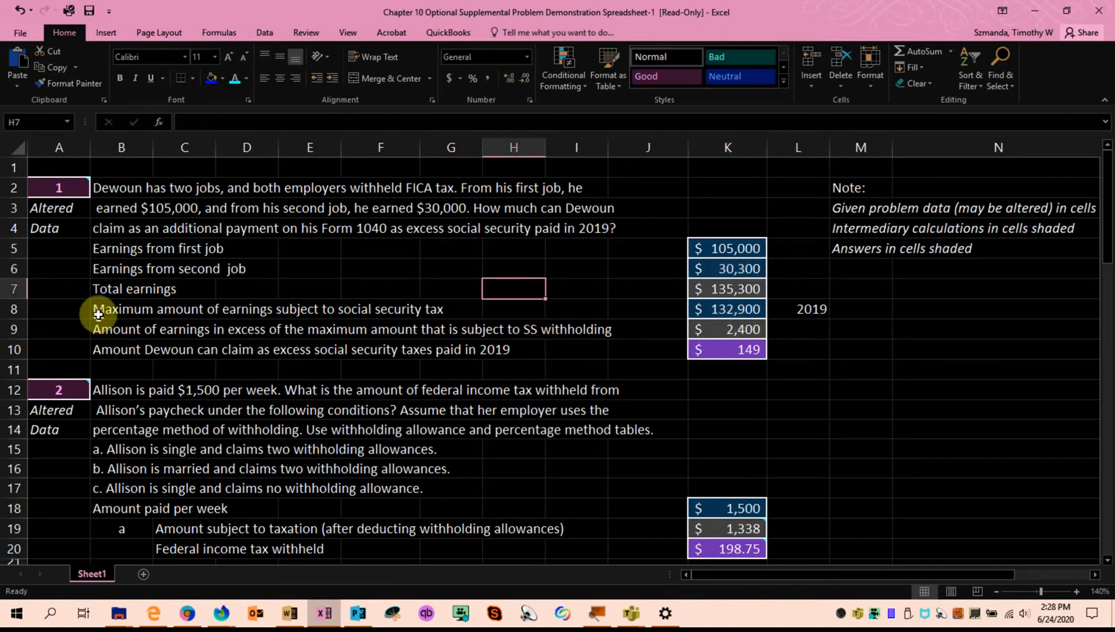
click(117, 248)
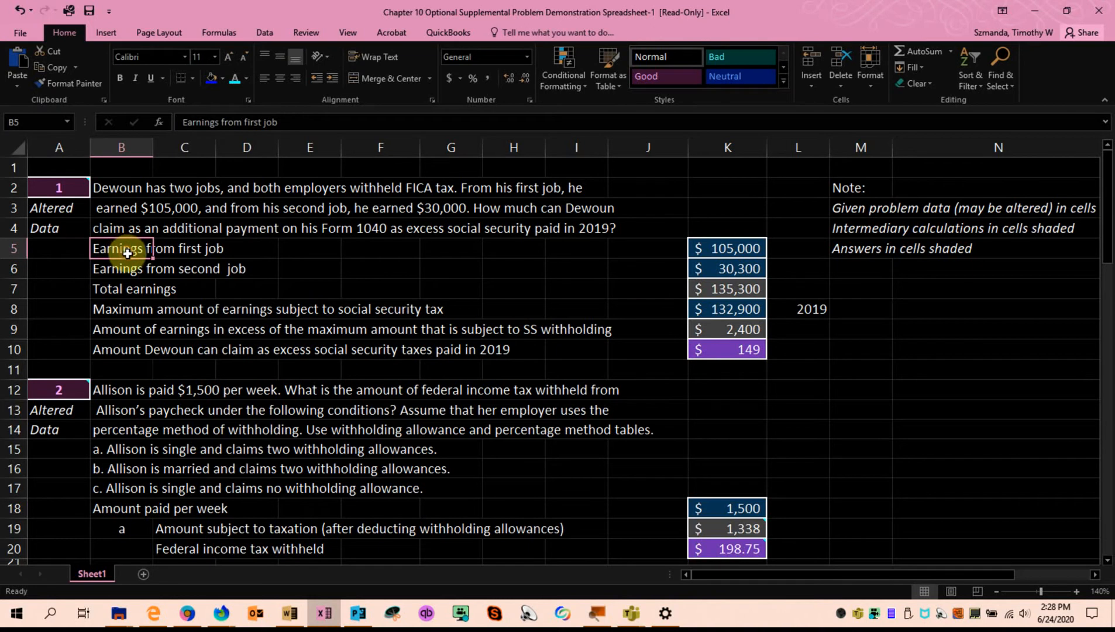
click(141, 263)
click(140, 252)
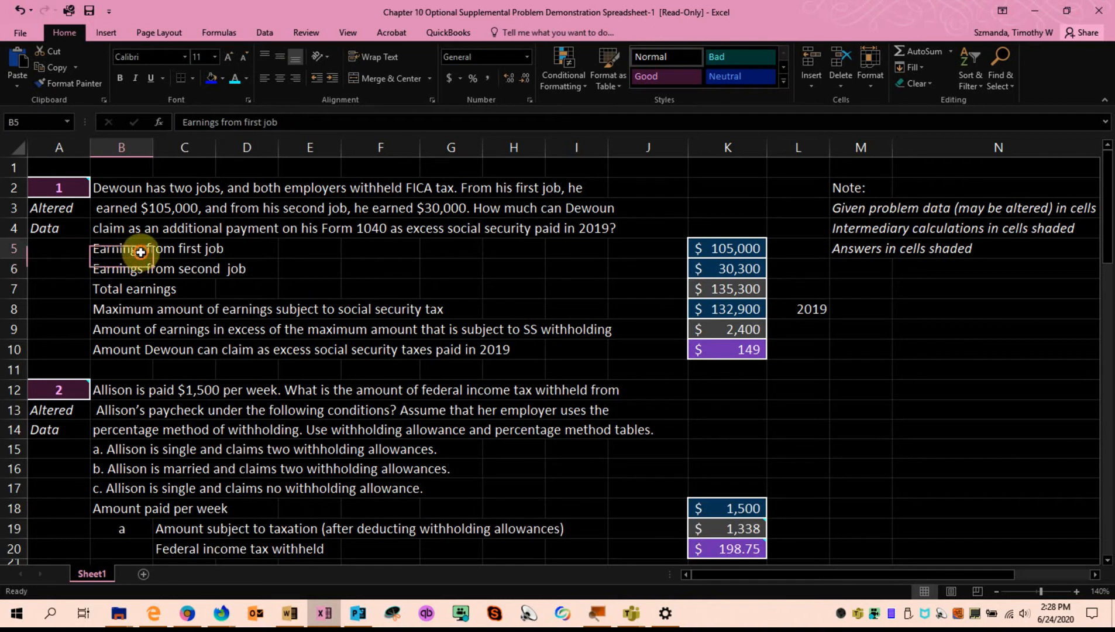
click(141, 262)
click(138, 250)
click(138, 266)
click(149, 250)
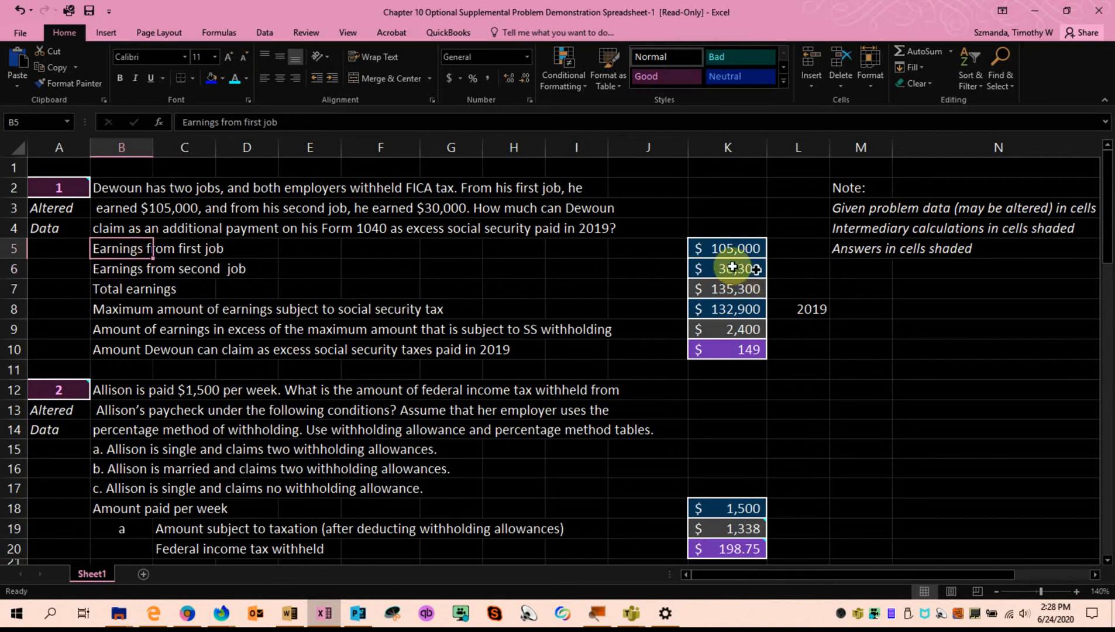
click(699, 248)
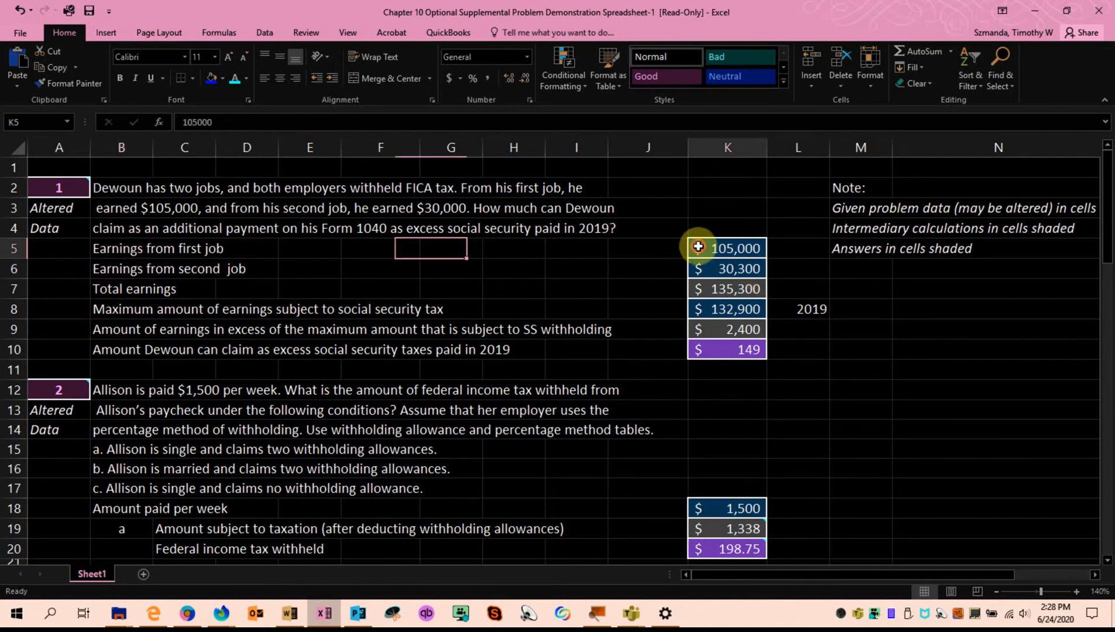
click(704, 268)
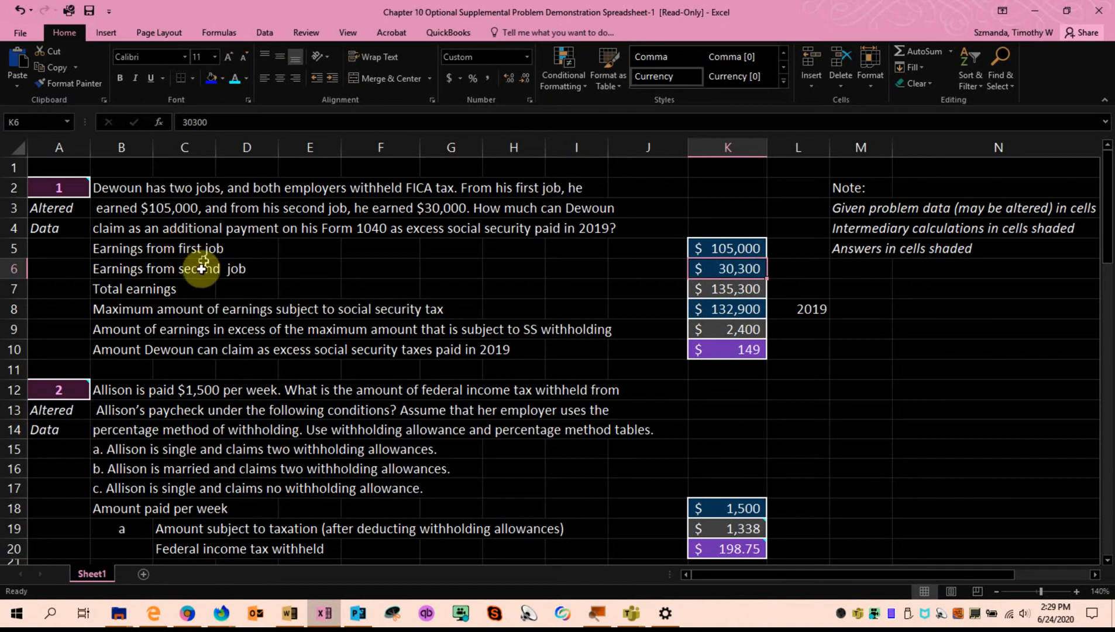
drag(712, 250, 711, 269)
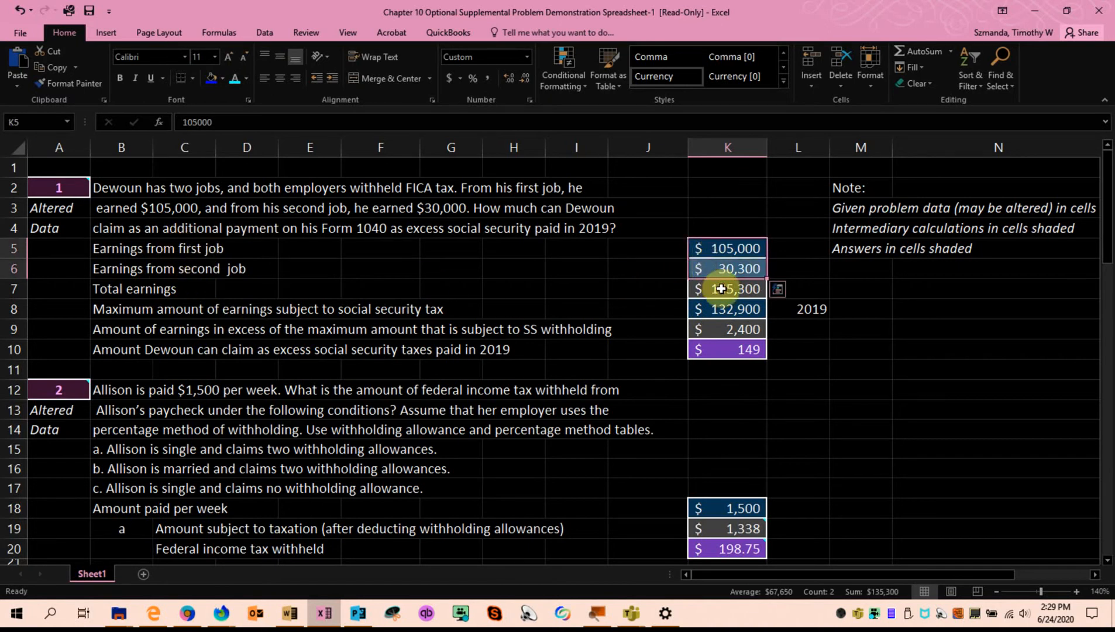
click(771, 328)
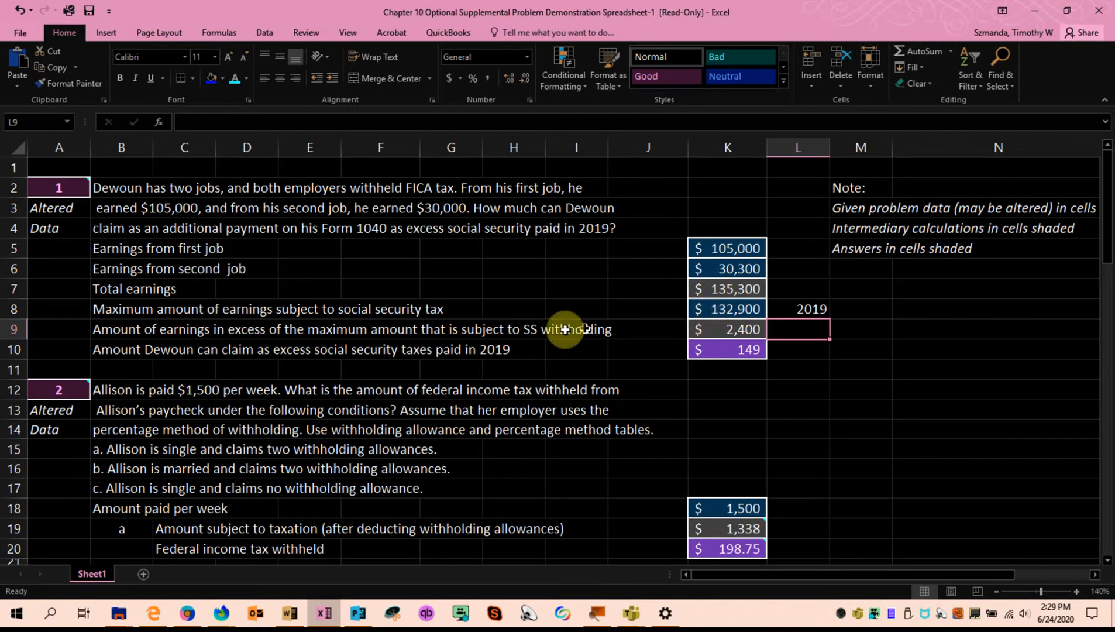
Step: Inspect problem 1's calculations in K7 to K10, from total earnings to the claimable excess social security tax
click(702, 289)
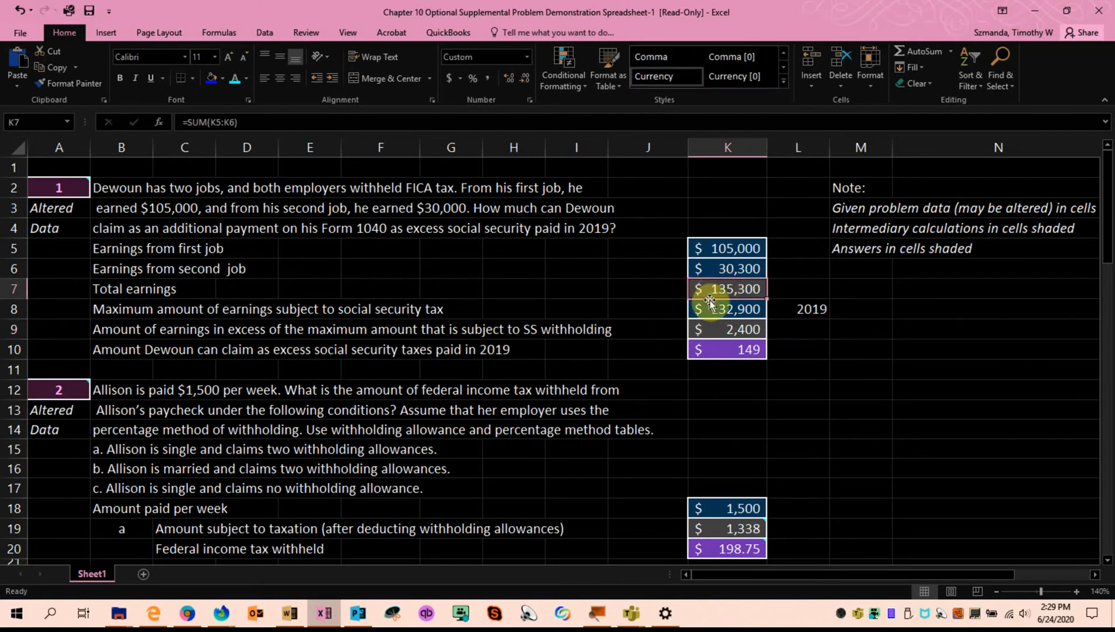
drag(736, 248, 730, 267)
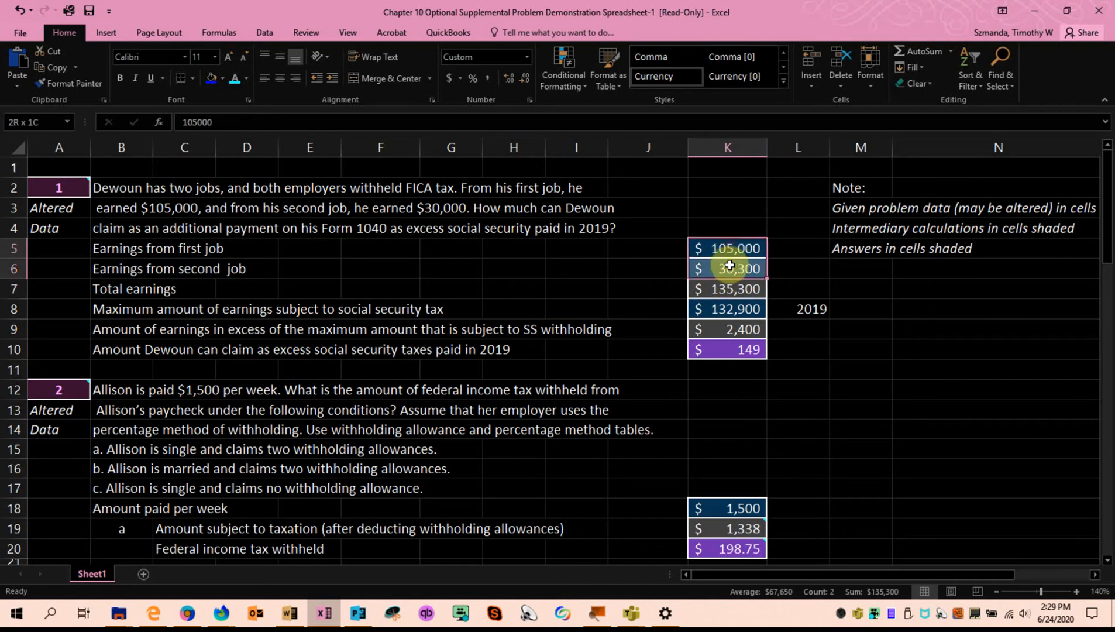
click(633, 410)
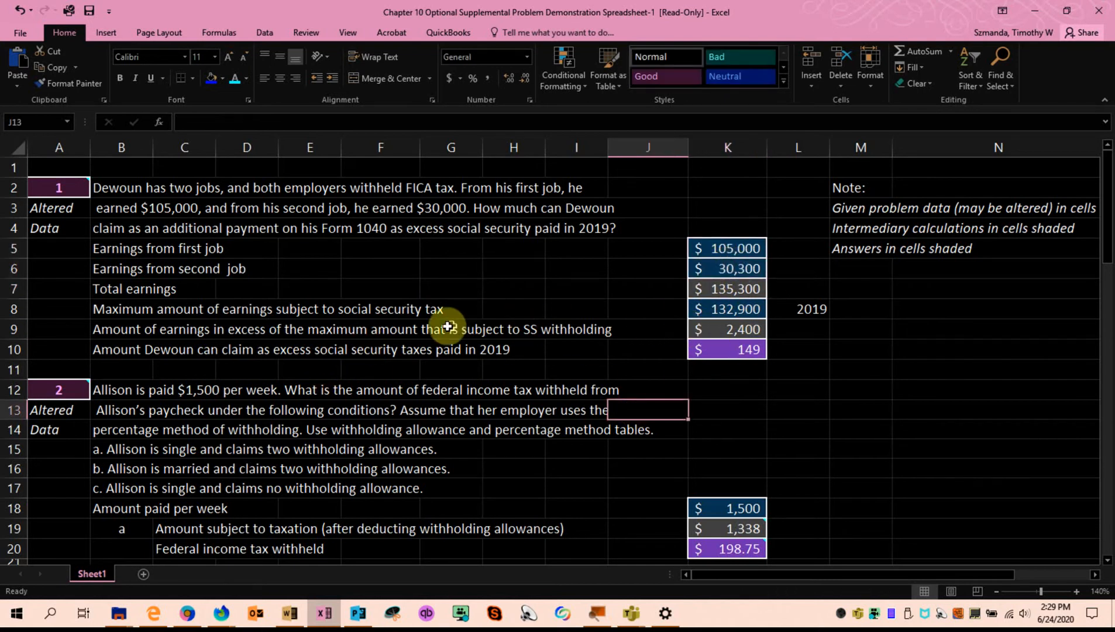
click(703, 310)
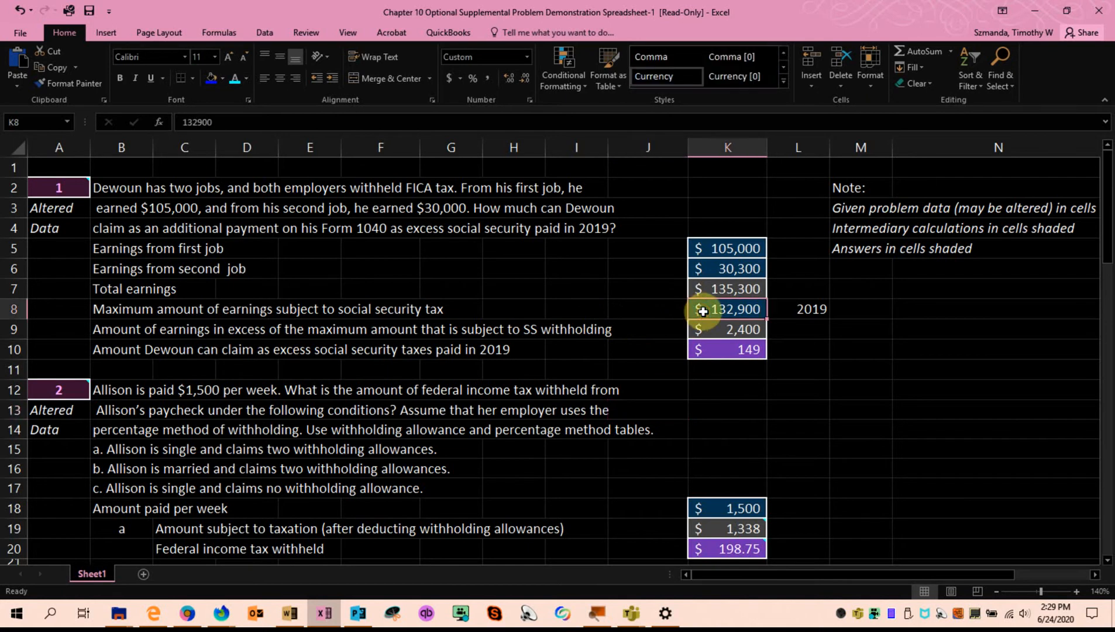
double_click(712, 328)
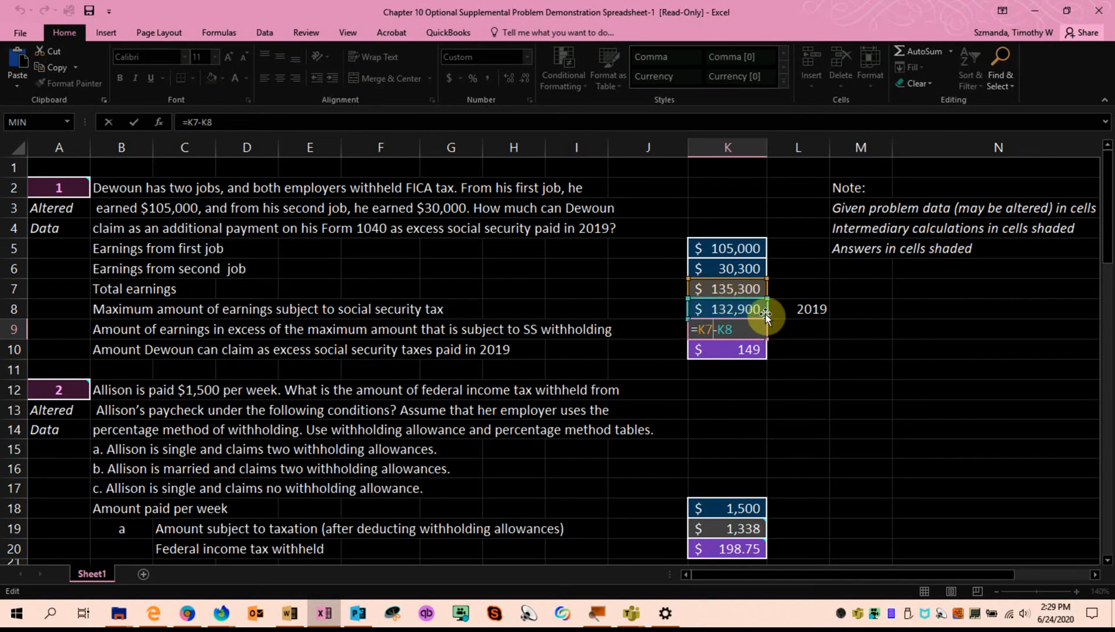
key(Escape)
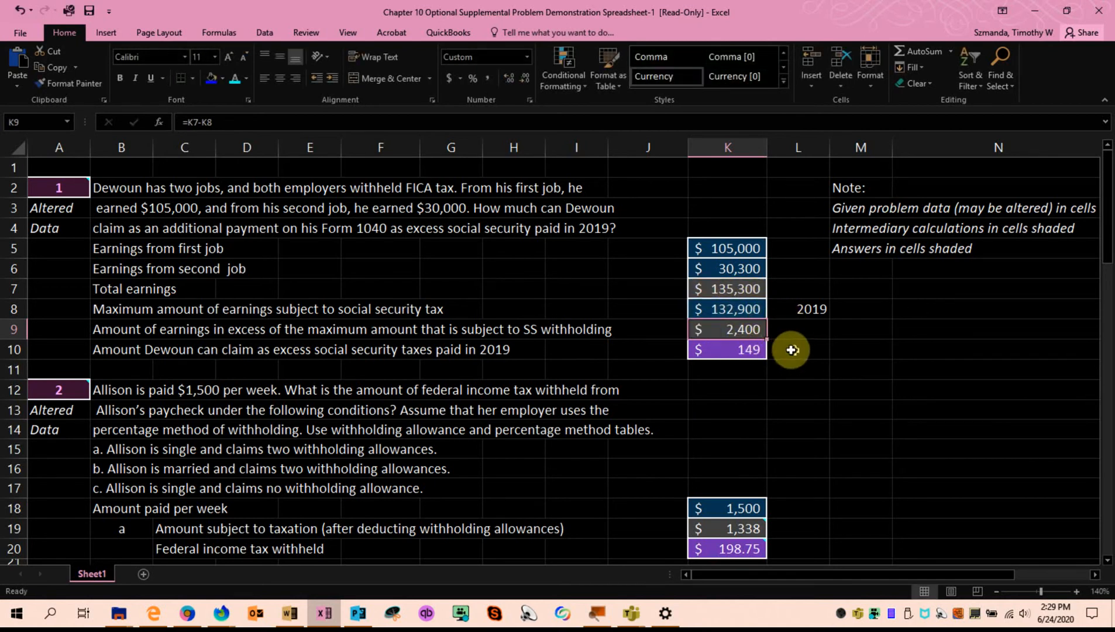
double_click(747, 347)
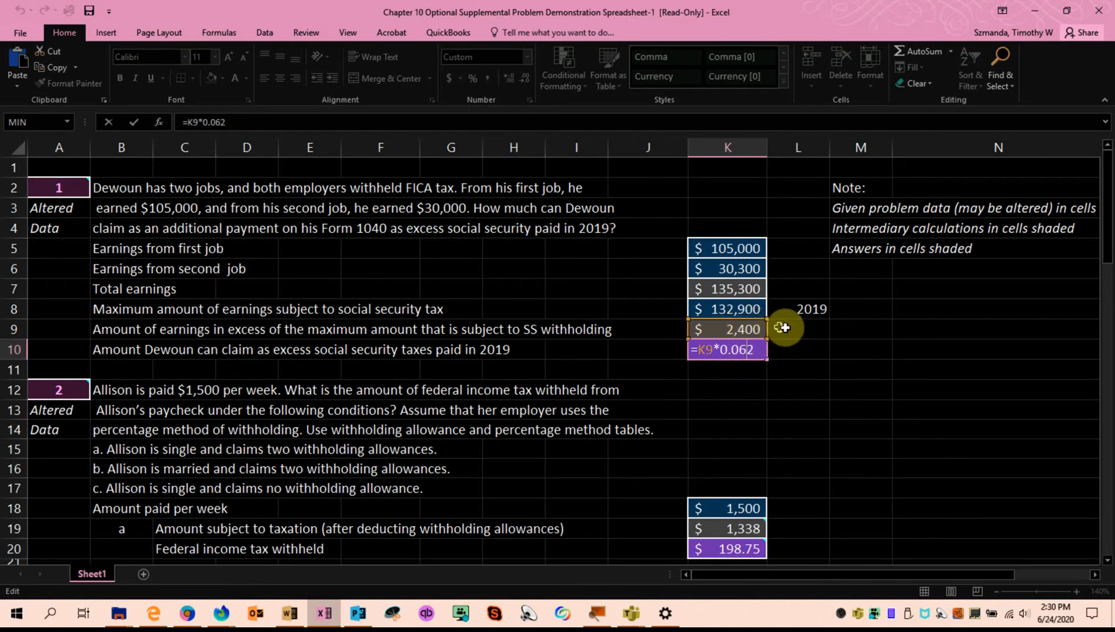
key(ctrl+Return)
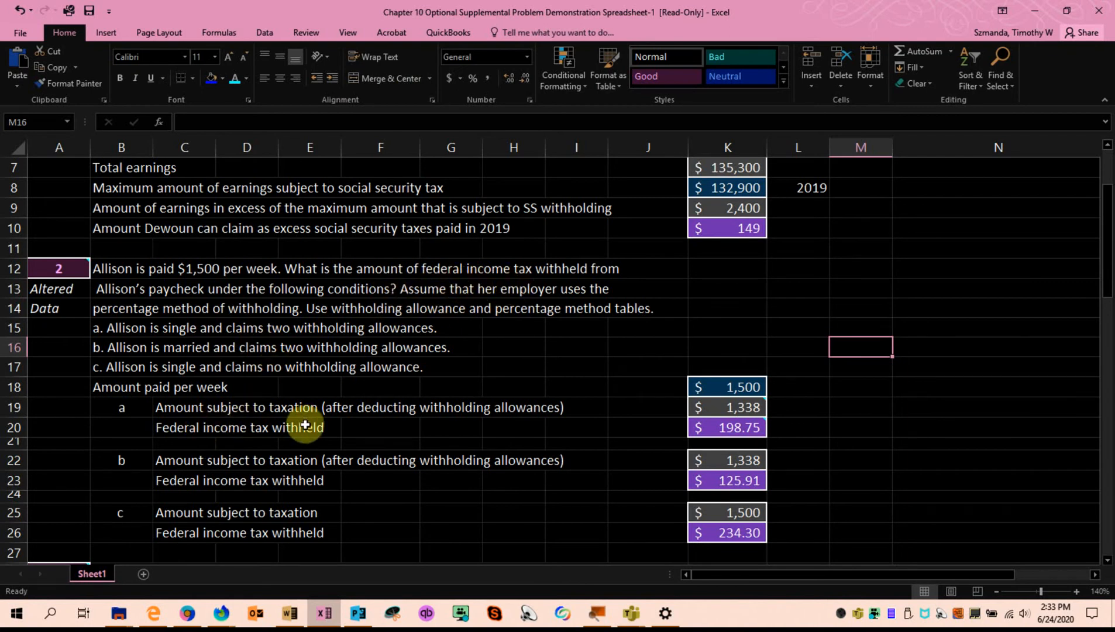
Step: Switch to the e-book in Firefox and examine the 2019 withholding allowance table and Example 10-1 at 200% zoom
mouse_move(718, 434)
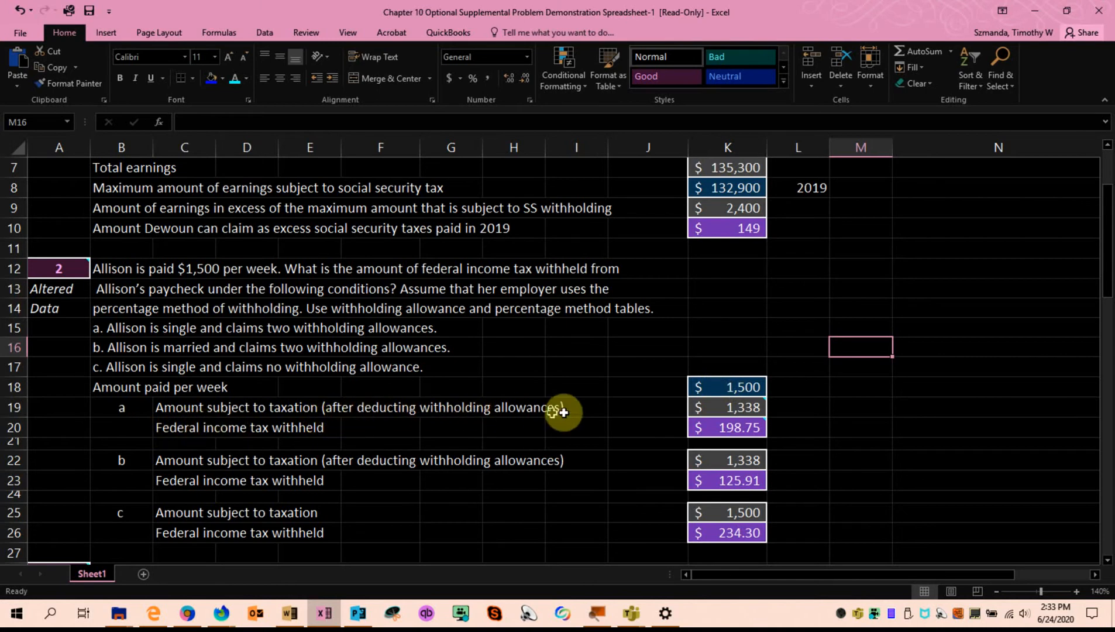
mouse_move(708, 410)
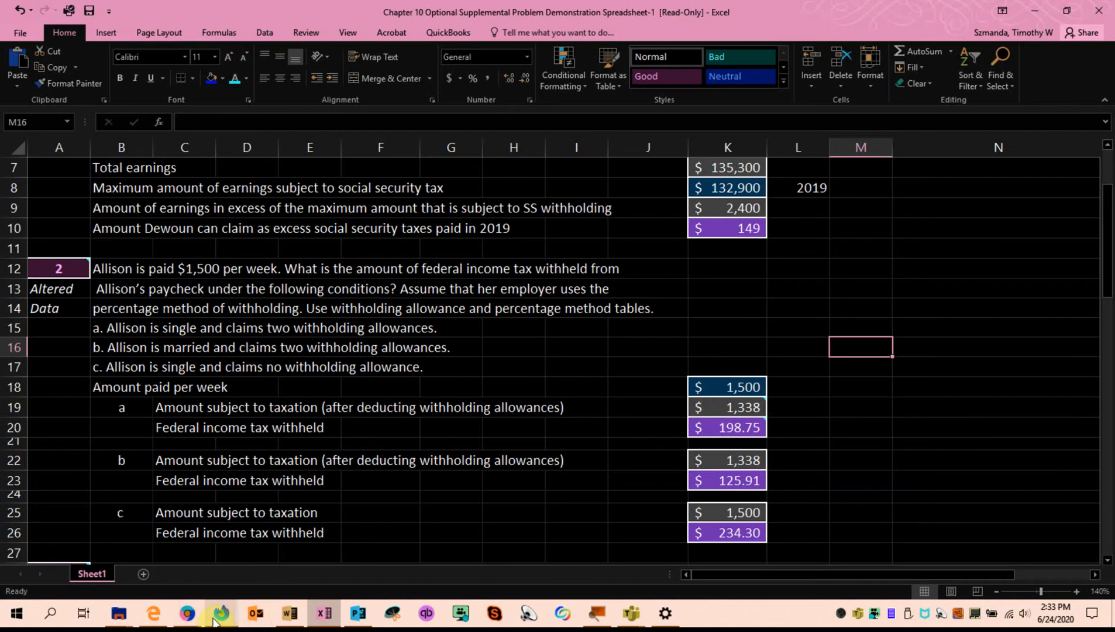
mouse_move(222, 615)
click(271, 575)
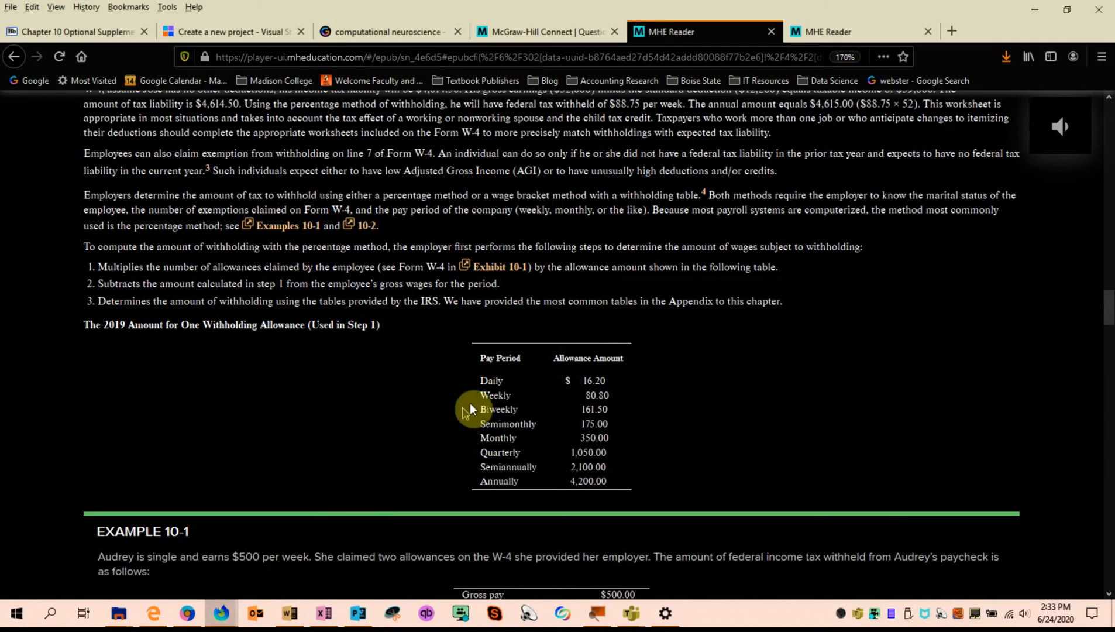
scroll(552, 404, down, 1)
scroll(551, 404, down, 1)
key(ctrl+plus)
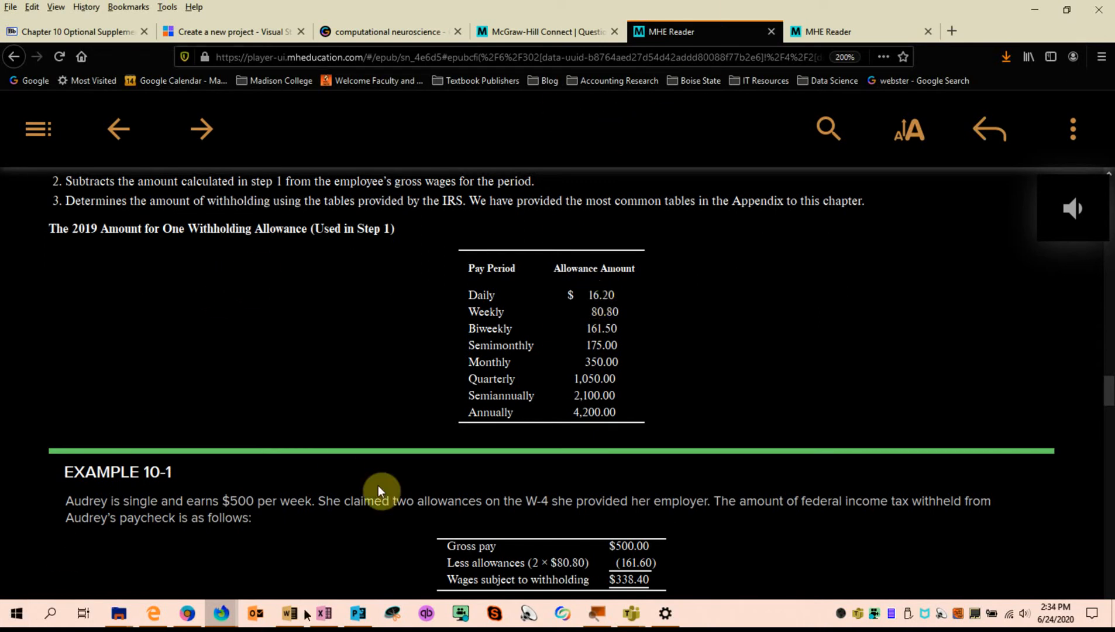
Step: Return to the Excel workbook and inspect problem 2a's taxable amount formula in K19 and the comment on K20
click(324, 613)
click(728, 407)
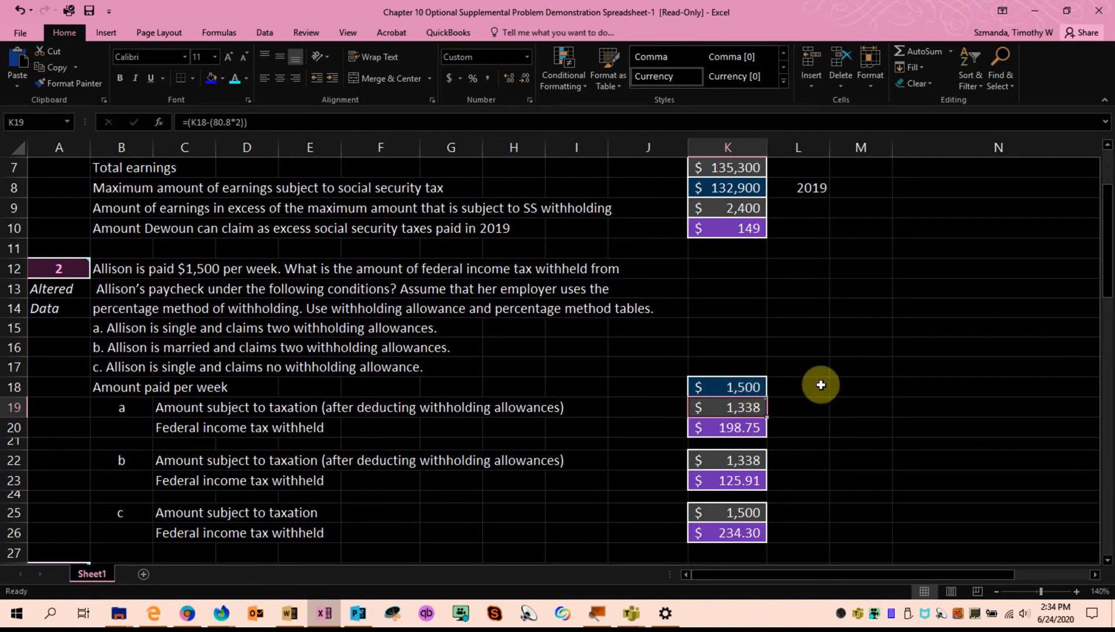
mouse_move(747, 411)
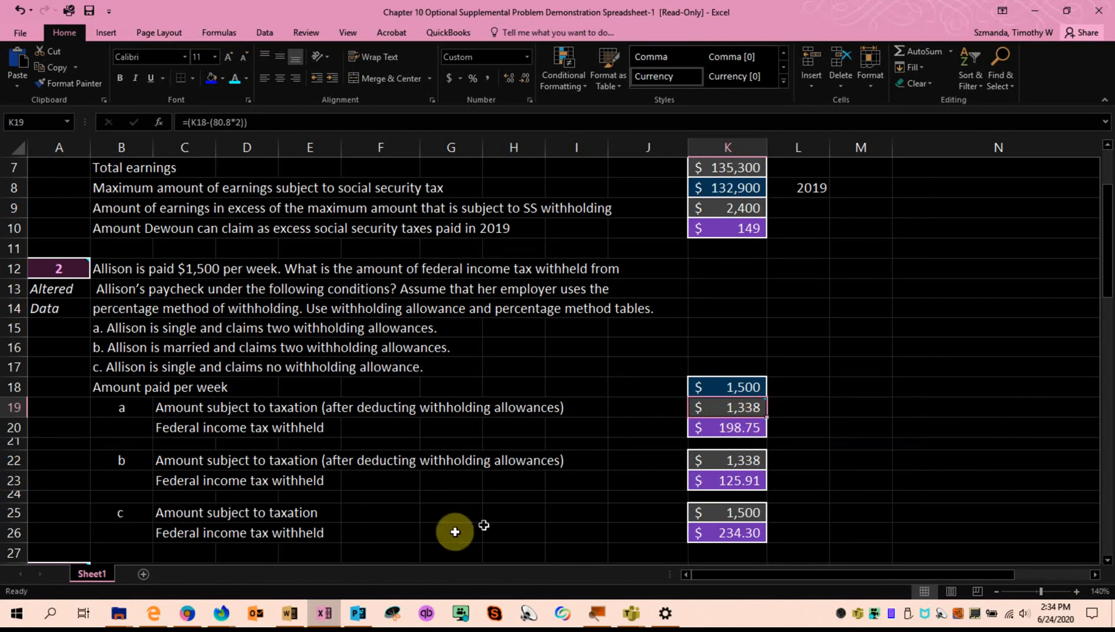
mouse_move(739, 430)
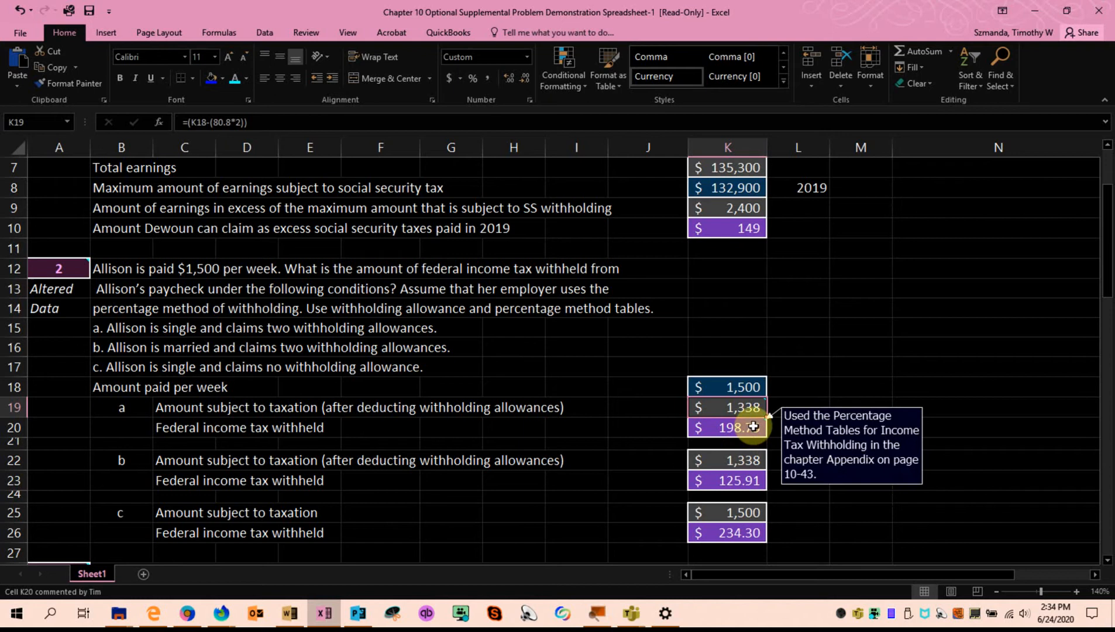
Step: Compare the e-book's 2019 weekly withholding table in Firefox with the federal income tax formula in K20 of the Excel workbook
click(222, 613)
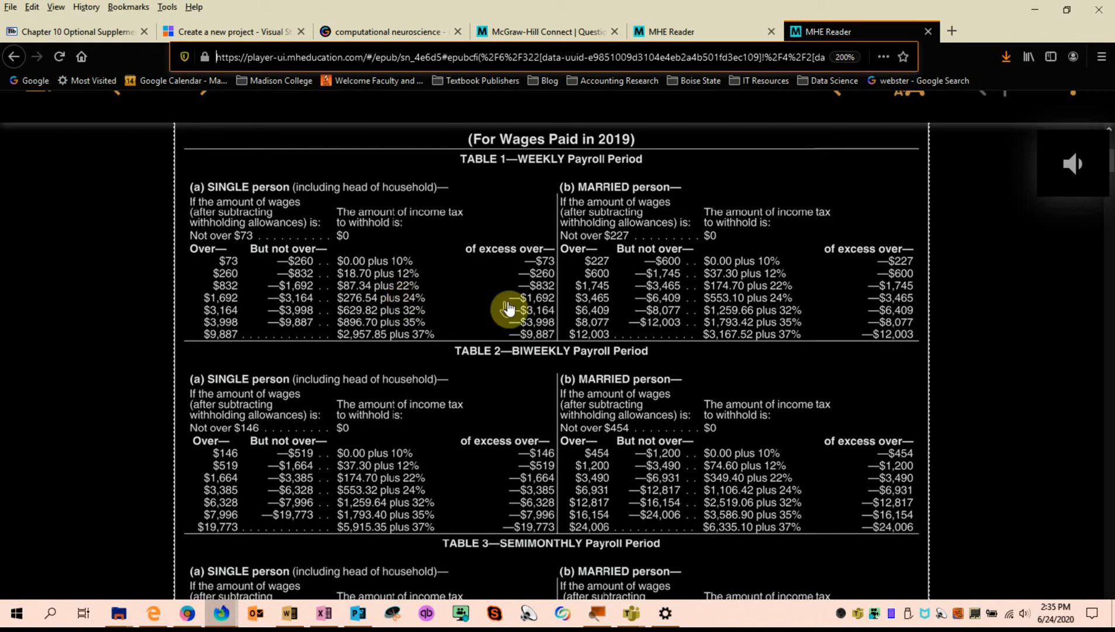
click(323, 614)
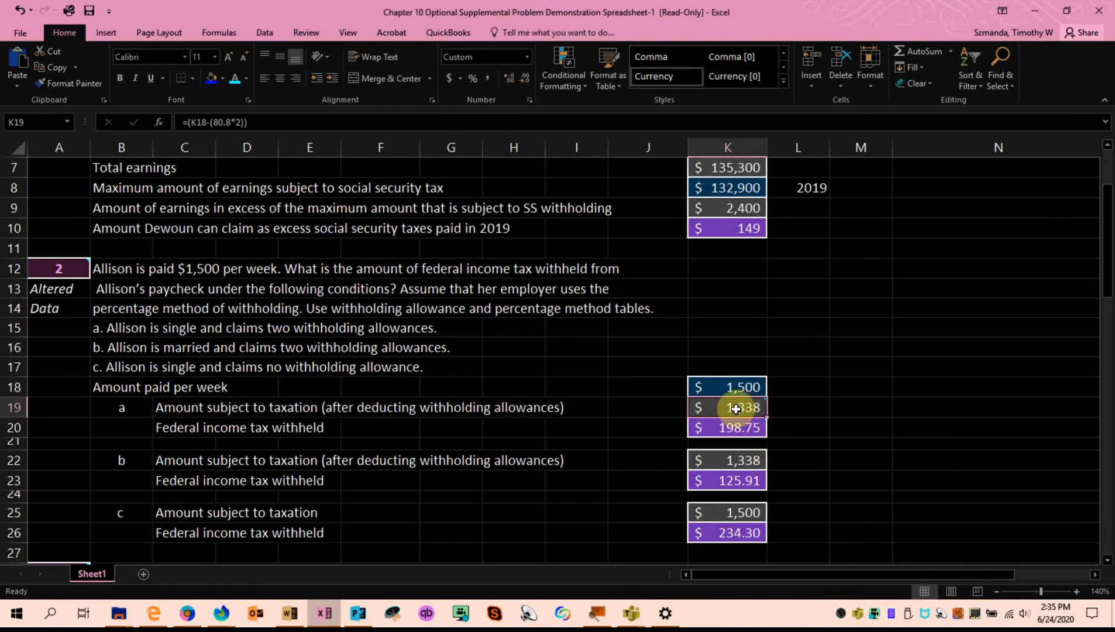
click(726, 427)
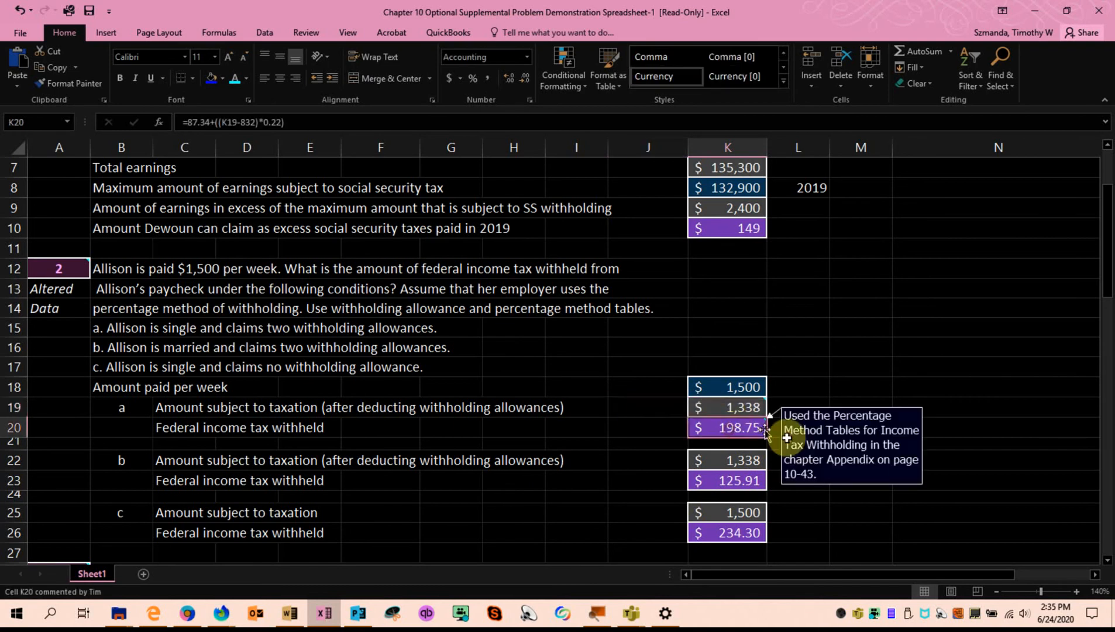
double_click(734, 428)
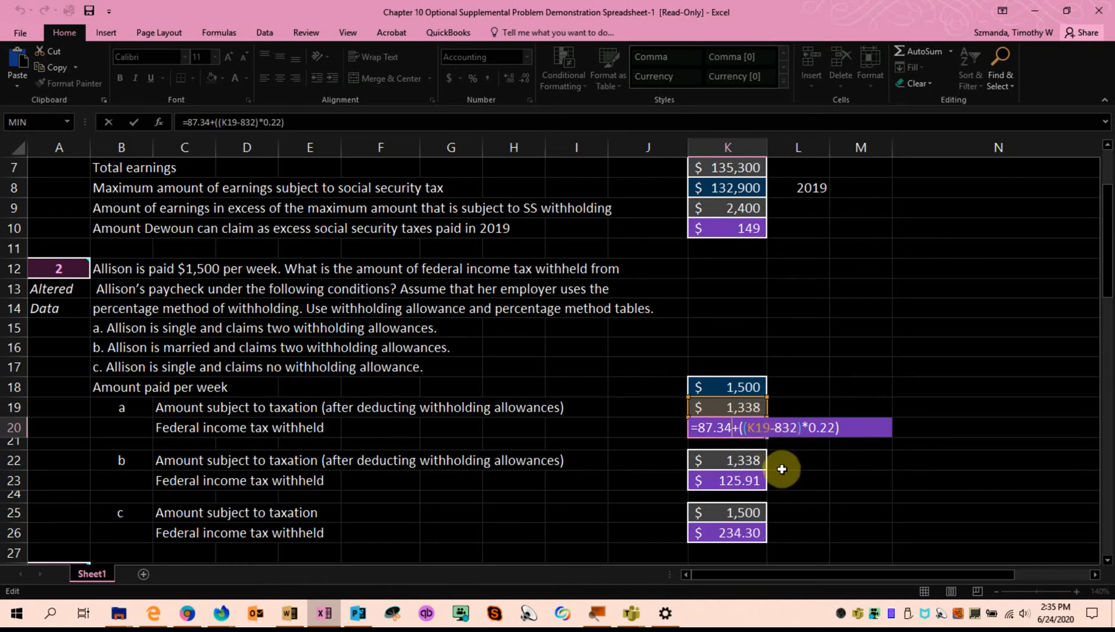
key(ctrl+Return)
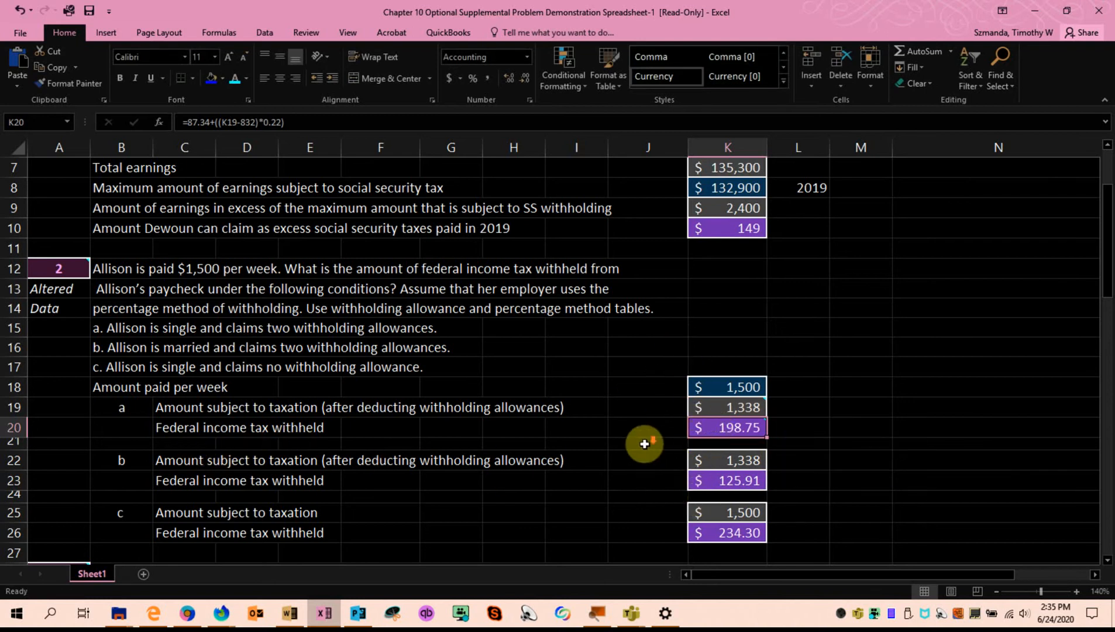
Step: Examine problem 3's annual earnings in K33 and the monthly earnings formula in K34
scroll(647, 441, down, 1)
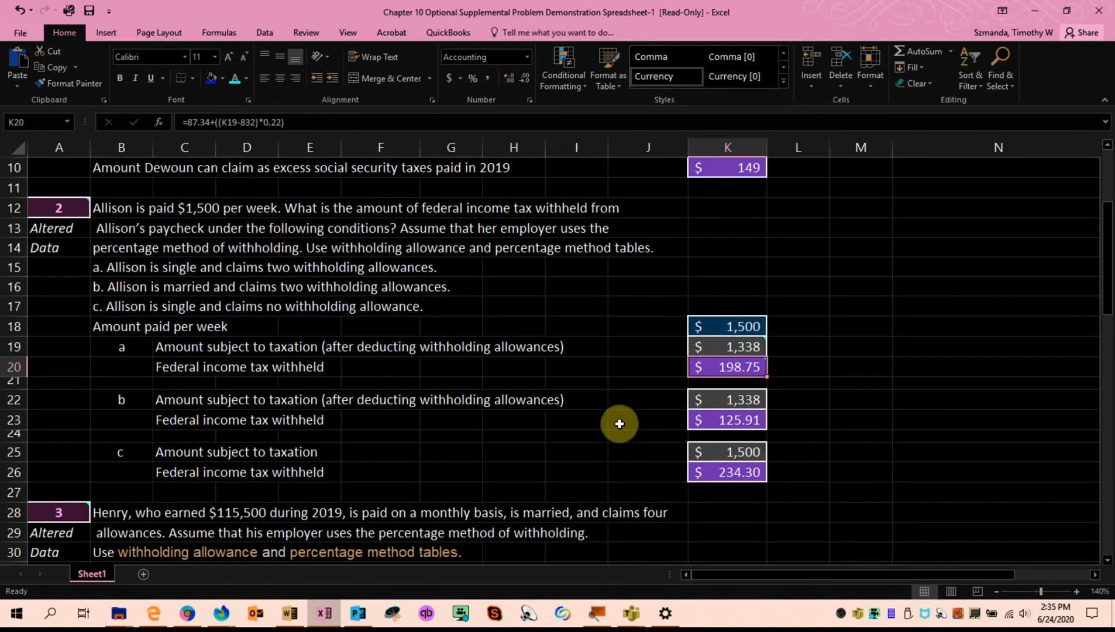
scroll(621, 423, down, 1)
scroll(372, 471, down, 2)
scroll(377, 488, down, 2)
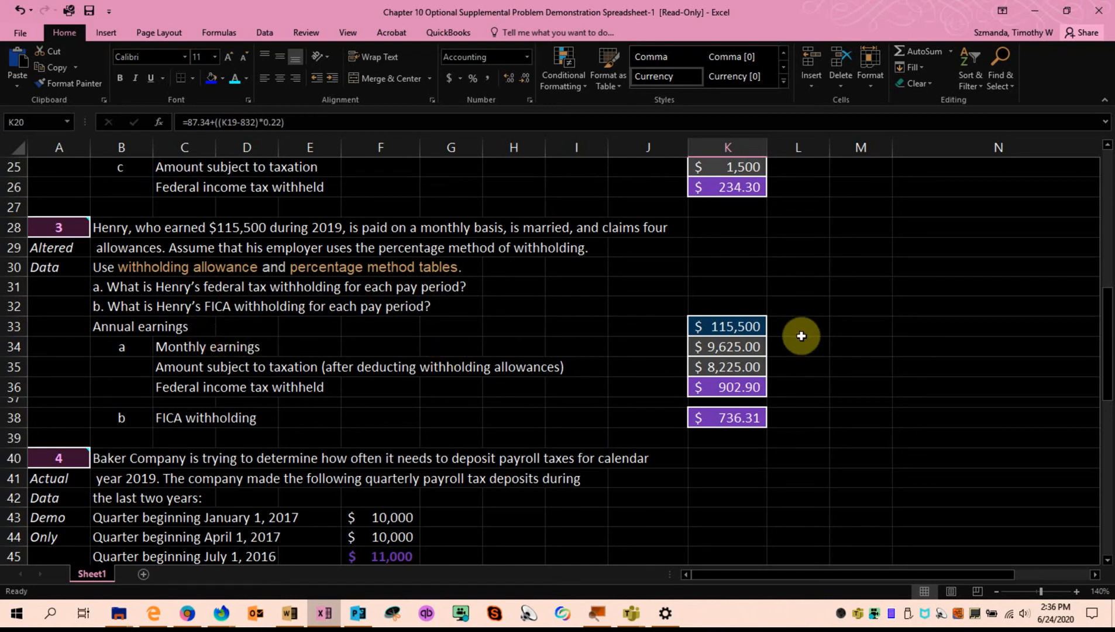
click(737, 326)
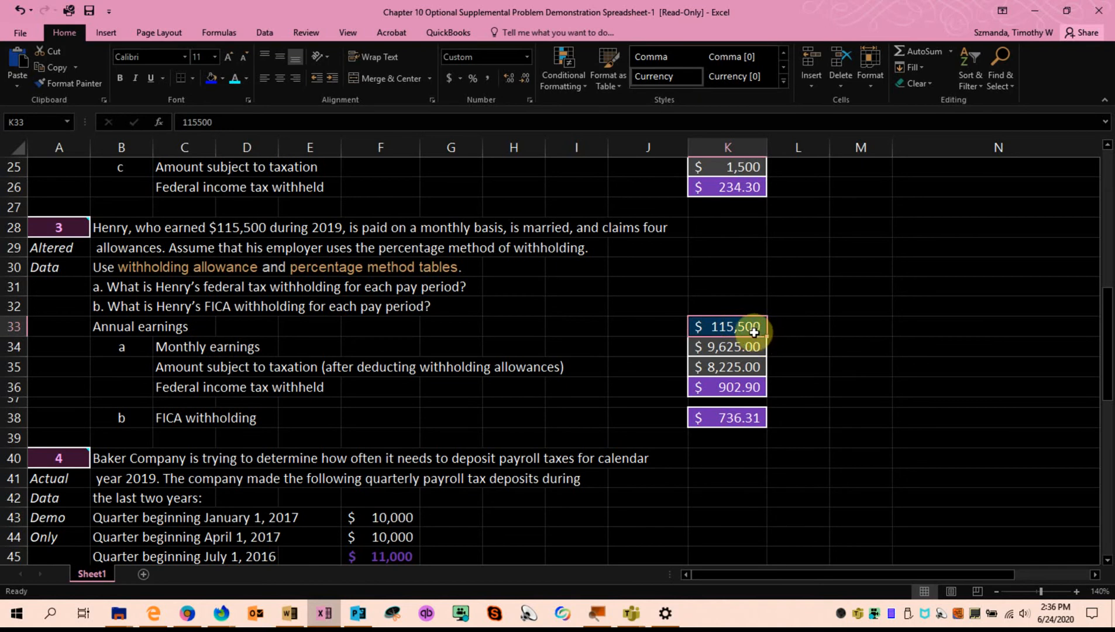
click(741, 348)
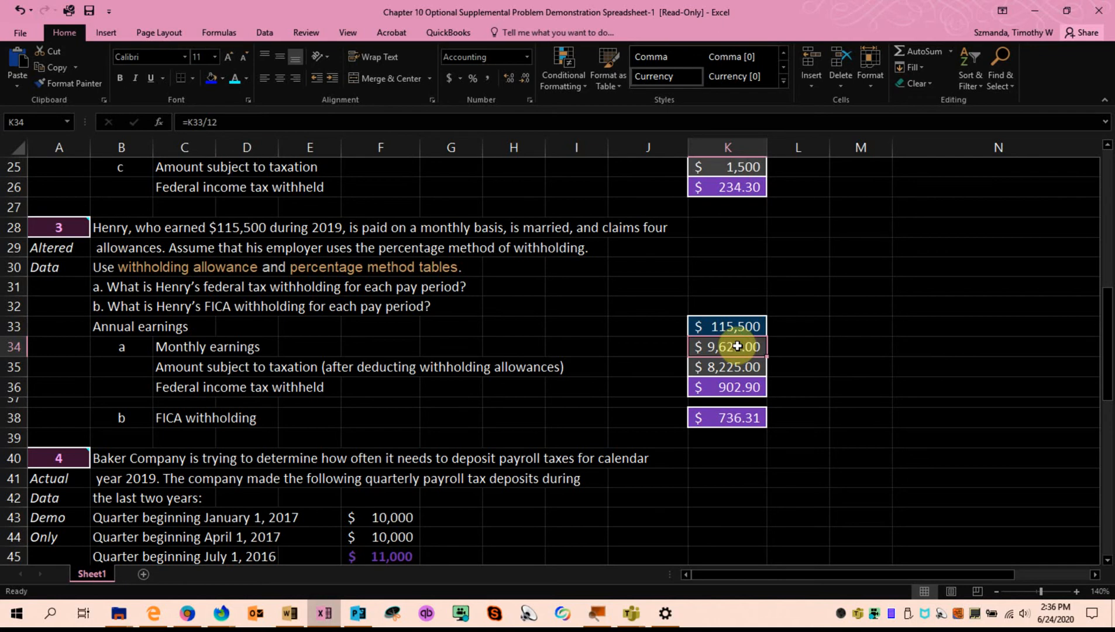
Step: Compare problem 3's monthly earnings in K34 with the taxable amount formula in K35, and inspect the federal income tax formula in K36
click(731, 365)
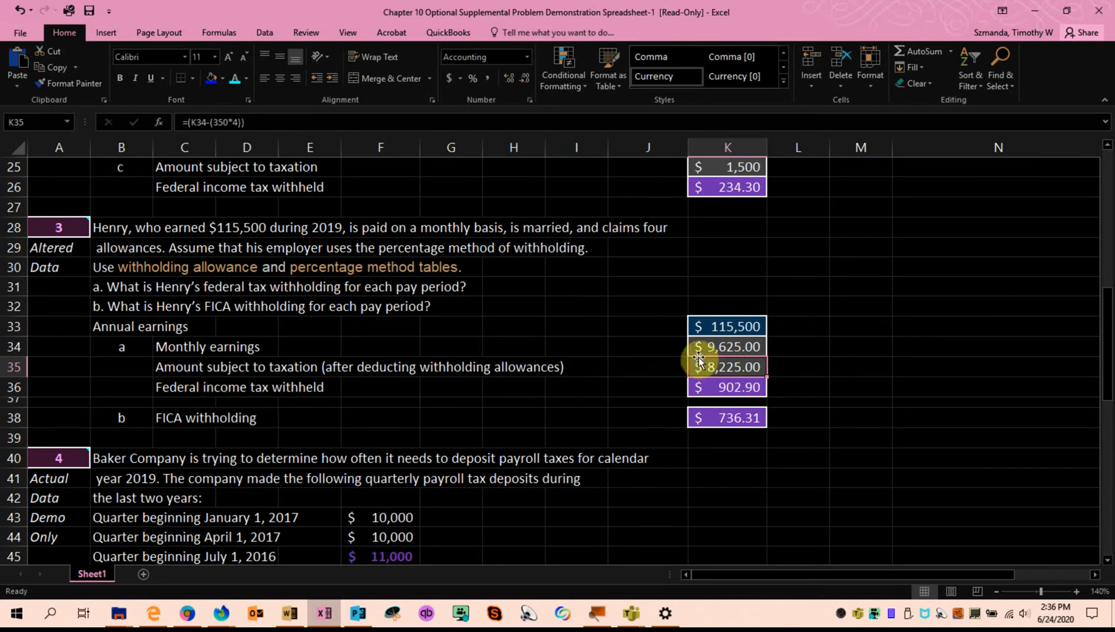
click(719, 346)
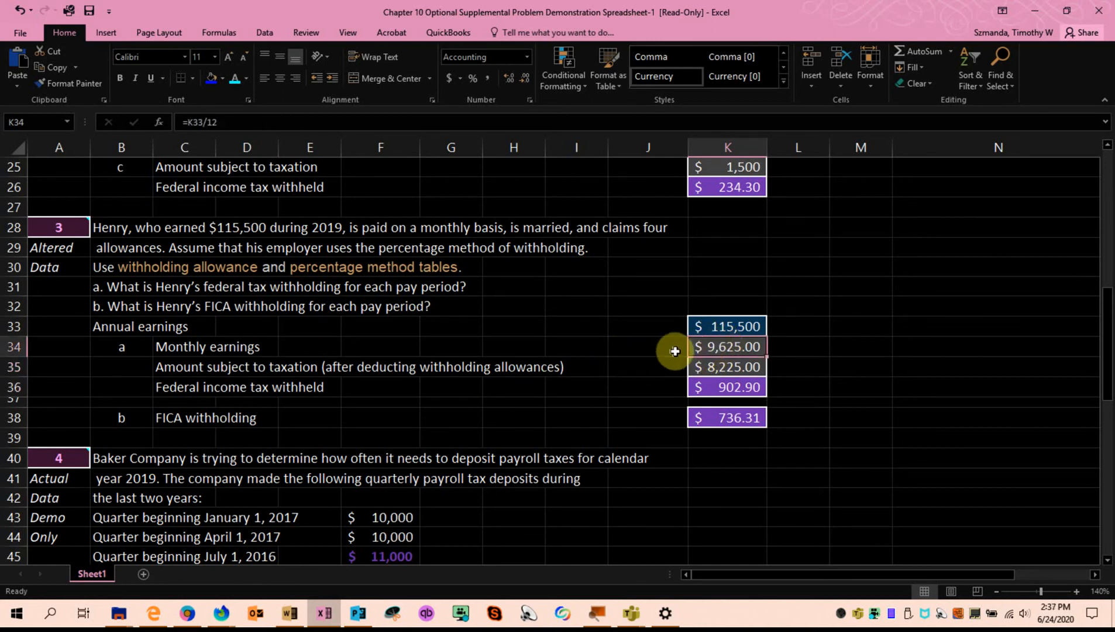
click(710, 366)
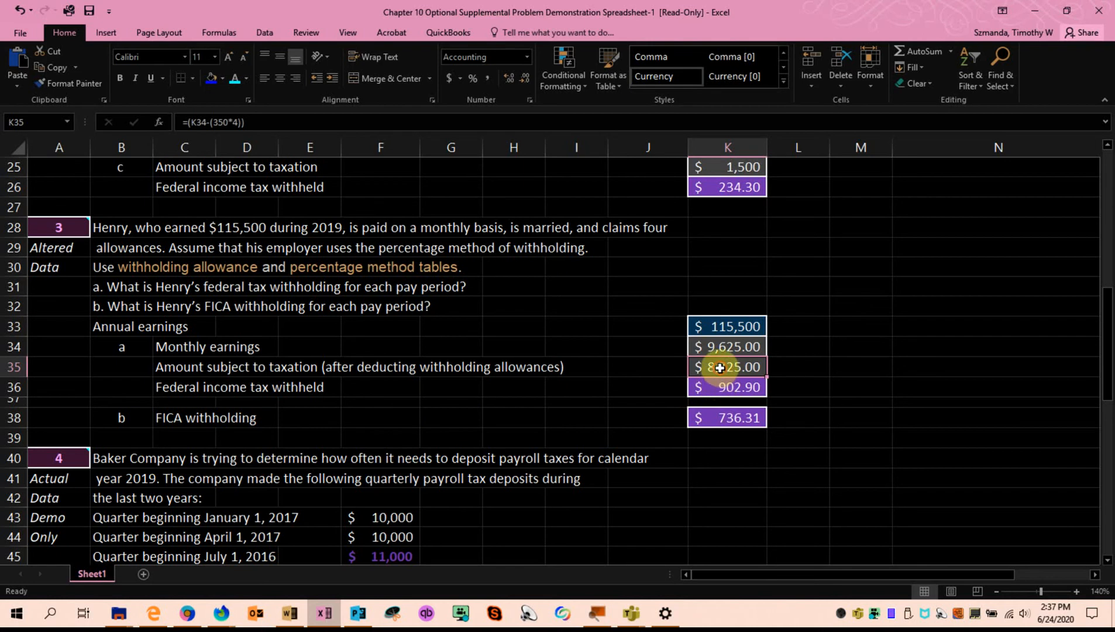
click(705, 389)
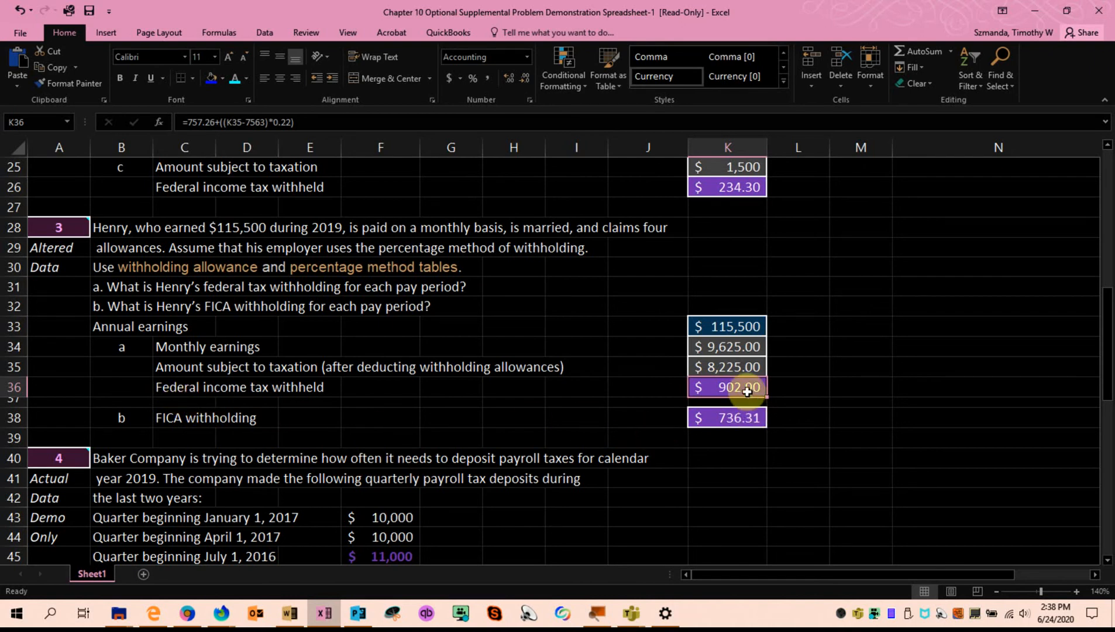
Step: Inspect problem 3's FICA withholding formula in K38 and dismiss the AutoRecover warning
click(706, 417)
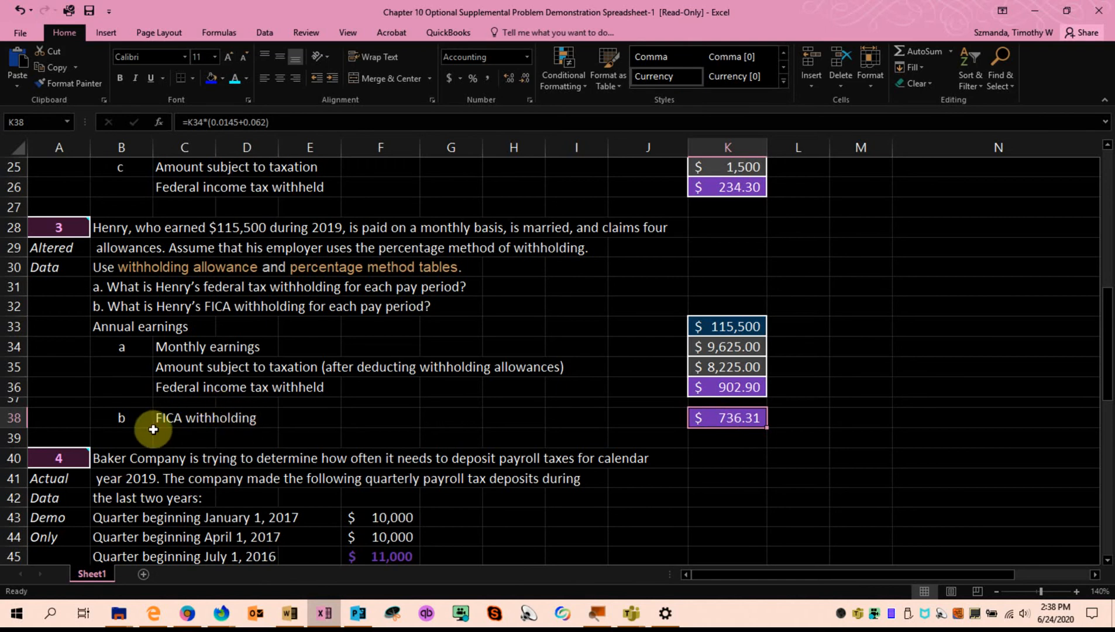
double_click(741, 419)
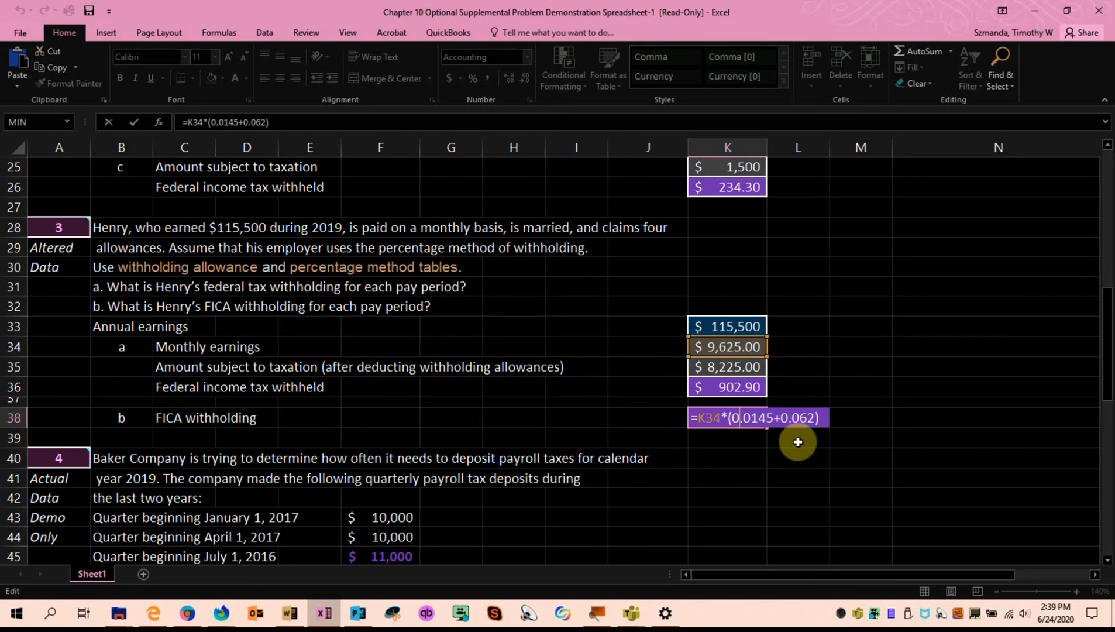
key(ctrl+Return)
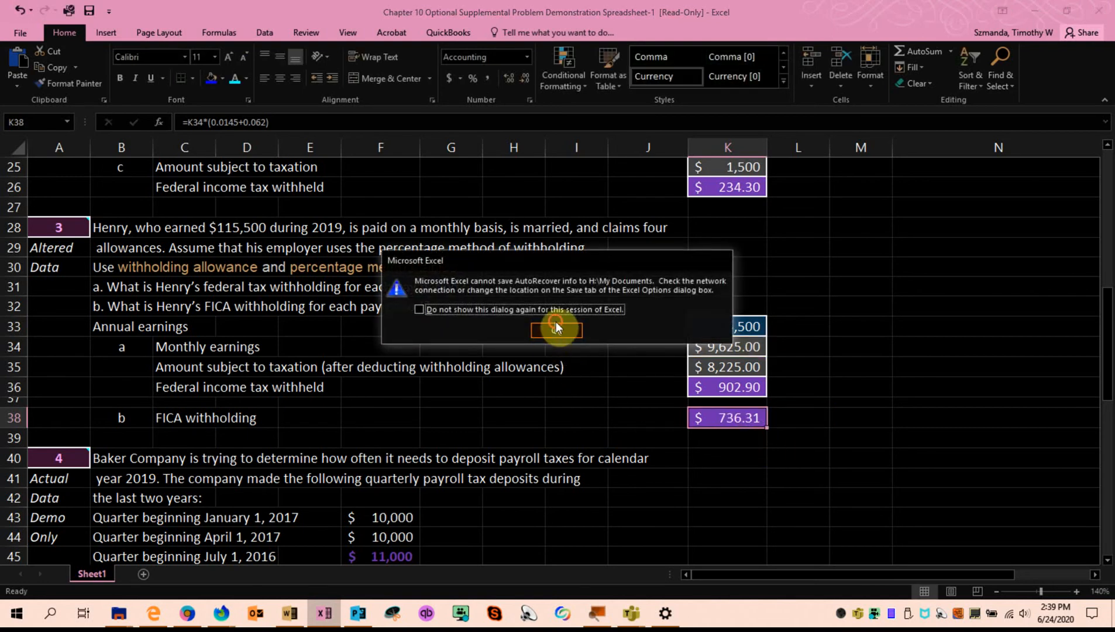
click(562, 331)
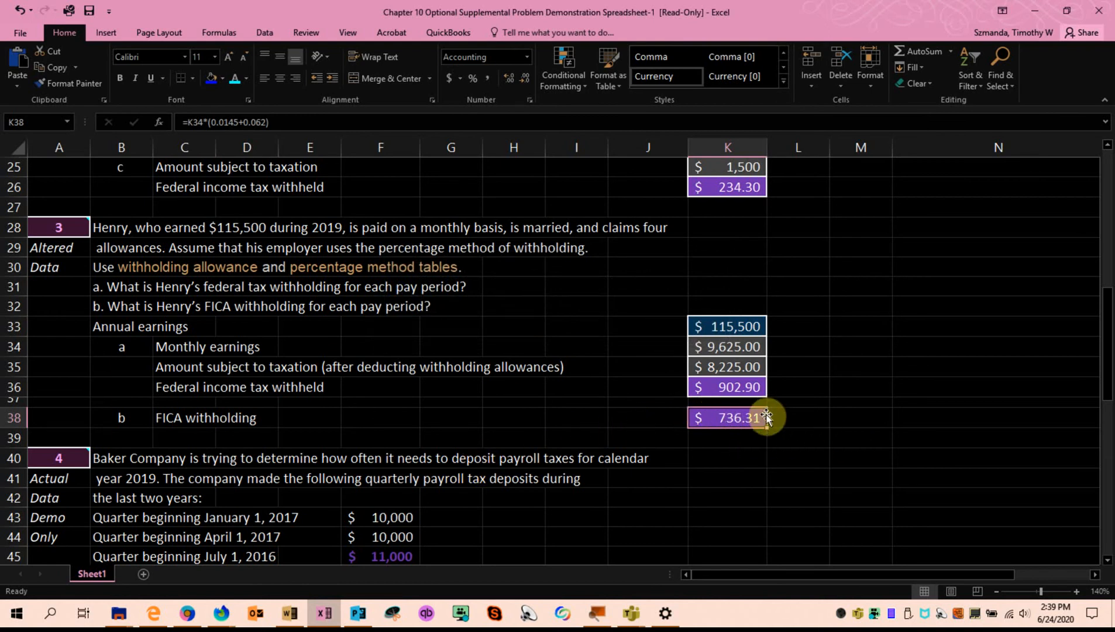
Step: Label the FICA withholding "SS" in L38 and the federal income tax withheld "Treasury" in L36
click(781, 427)
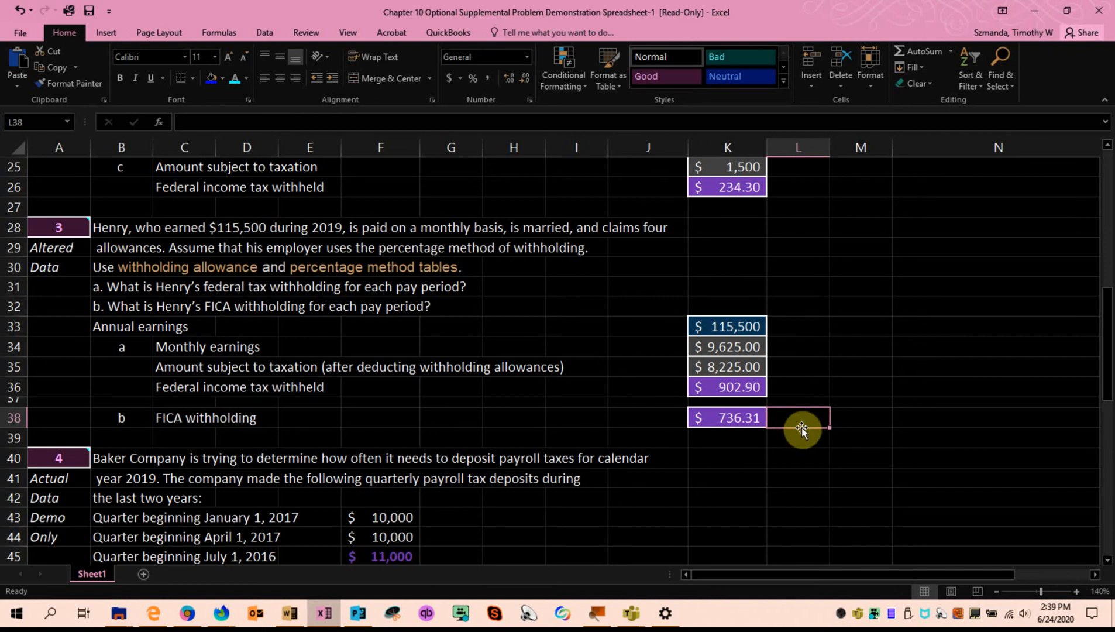
text(SS)
click(801, 383)
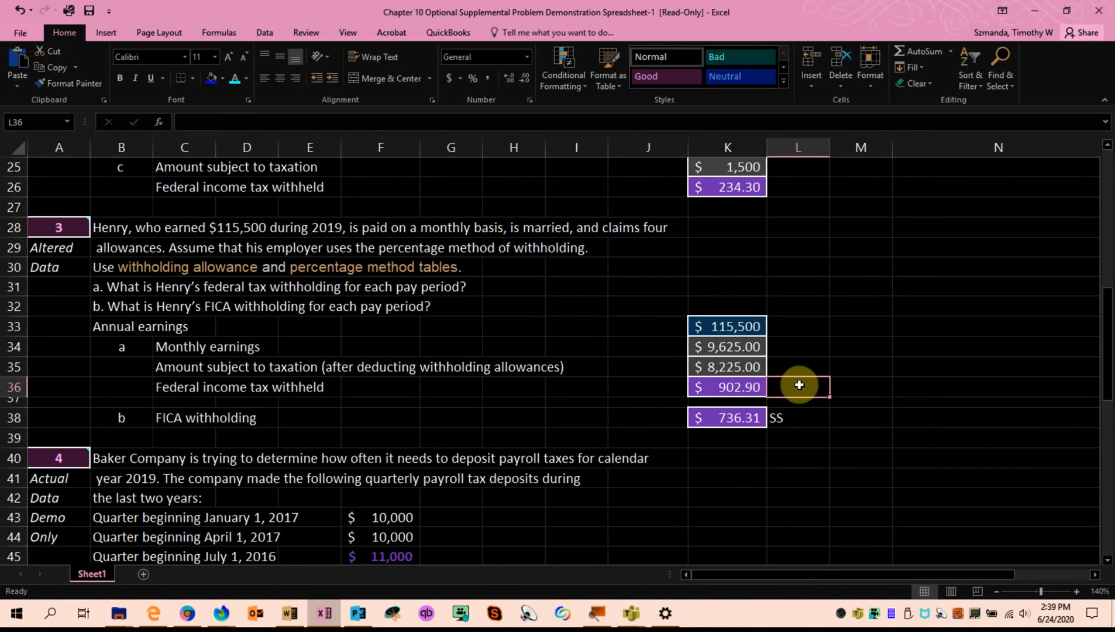
text(Treasury)
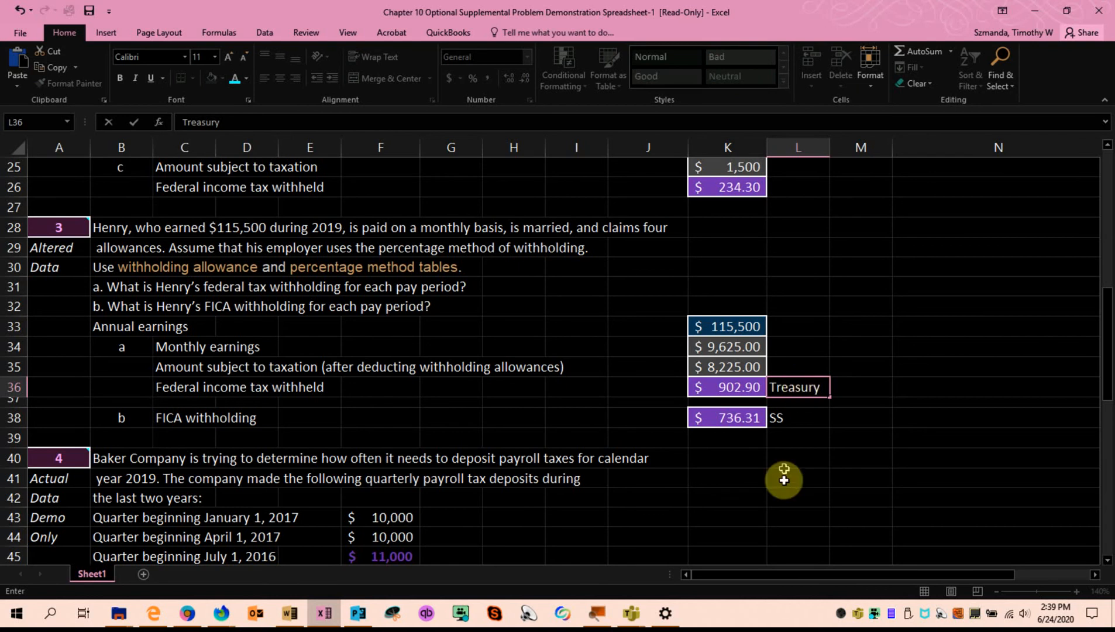
click(796, 516)
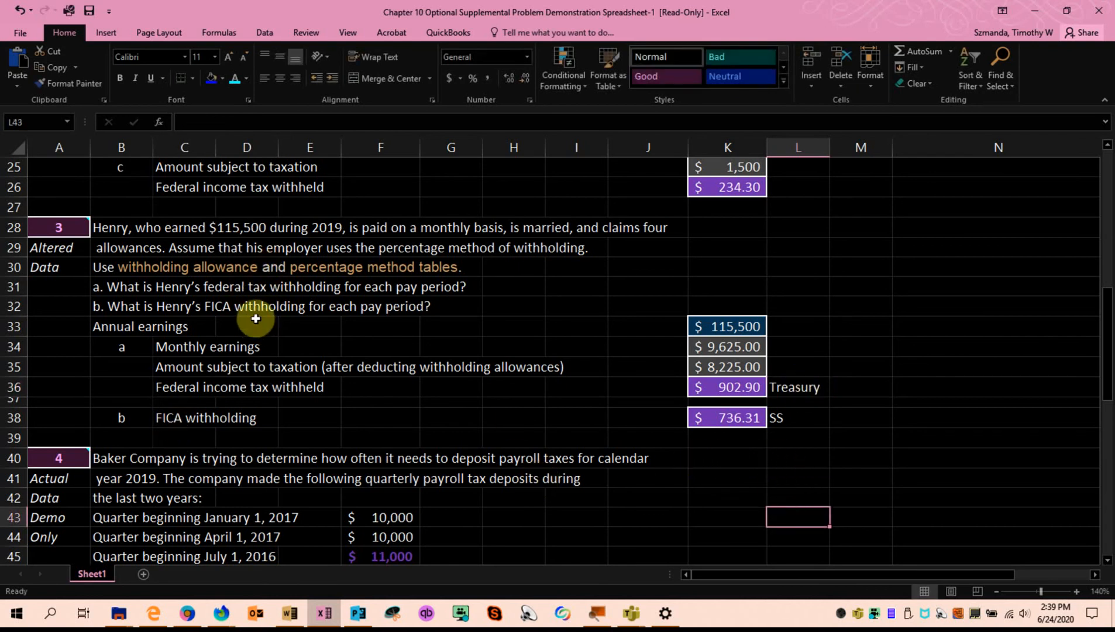
Step: Review problem 3's federal tax withheld, taxable amount and FICA withholding in rows 35 to 38
scroll(305, 327, up, 3)
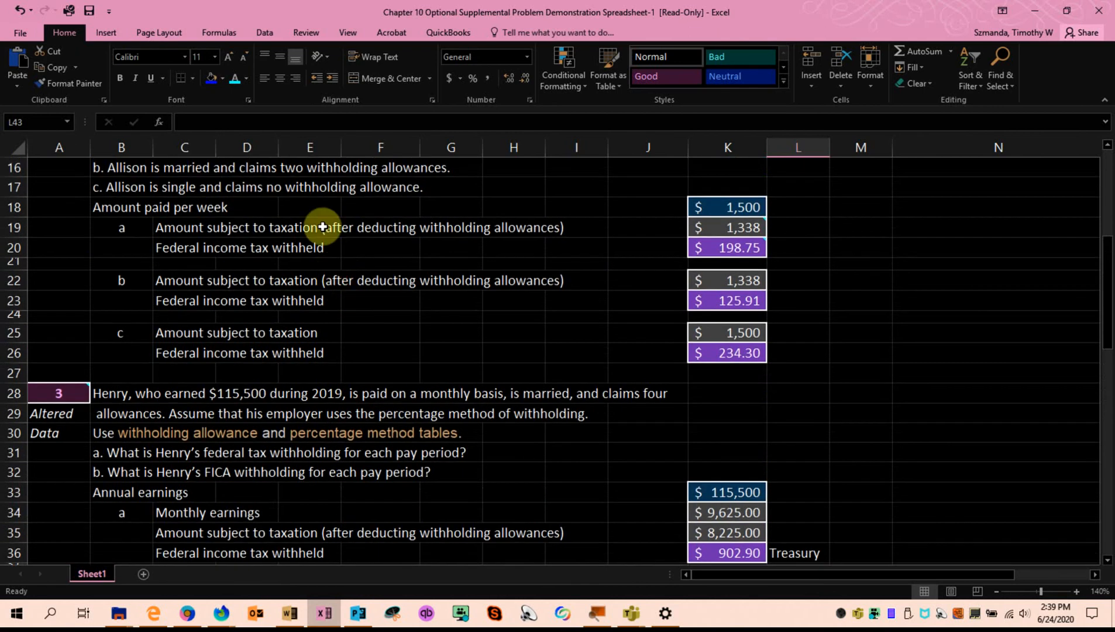
scroll(364, 311, down, 2)
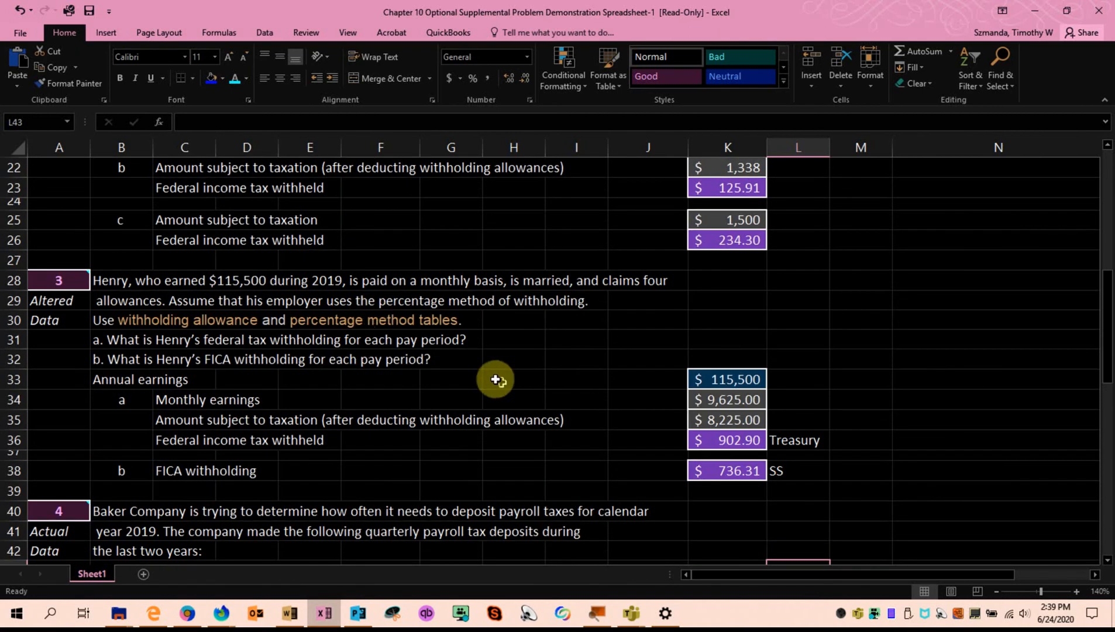
click(701, 439)
drag(644, 422, 802, 414)
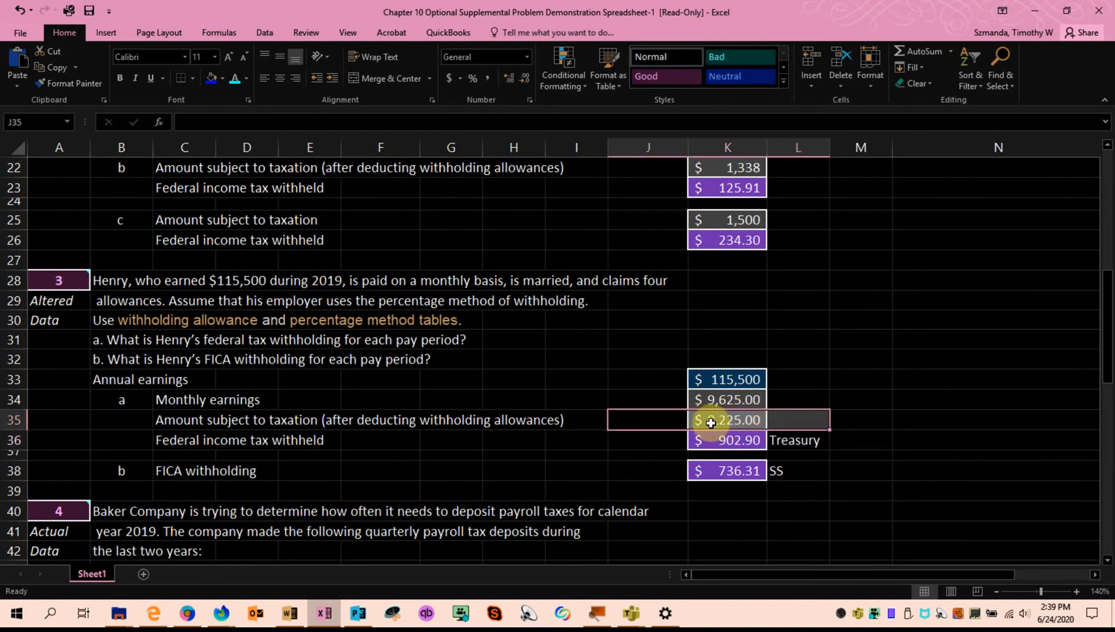
click(614, 472)
click(704, 473)
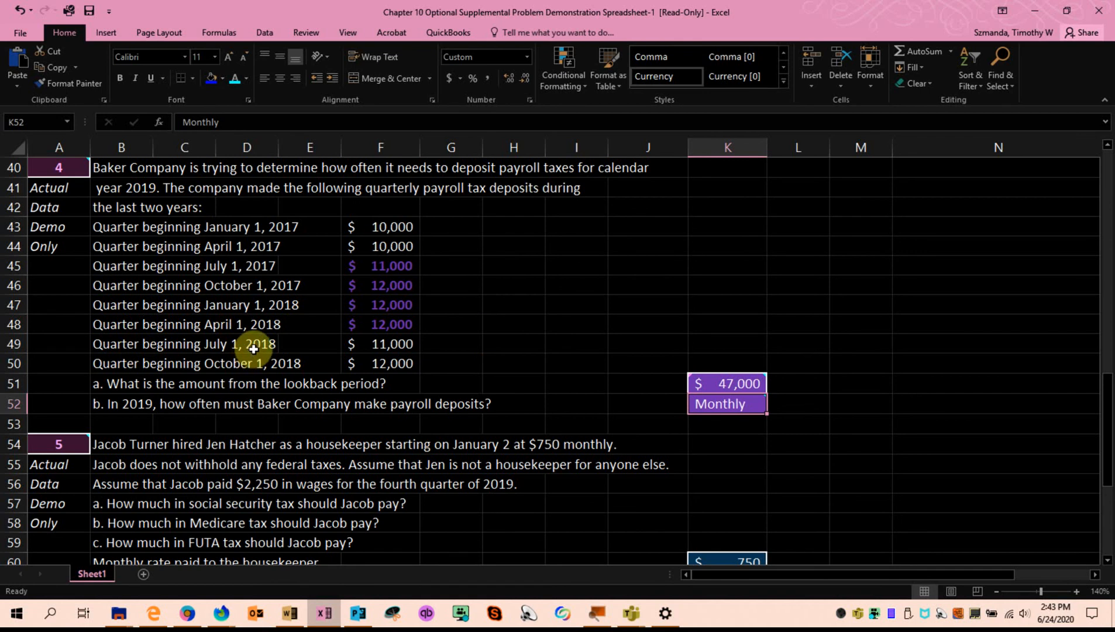
Step: Examine Baker Company's quarterly payroll tax deposits in problem 4 and select the lookback period amounts in F45:F48
scroll(253, 349, up, 1)
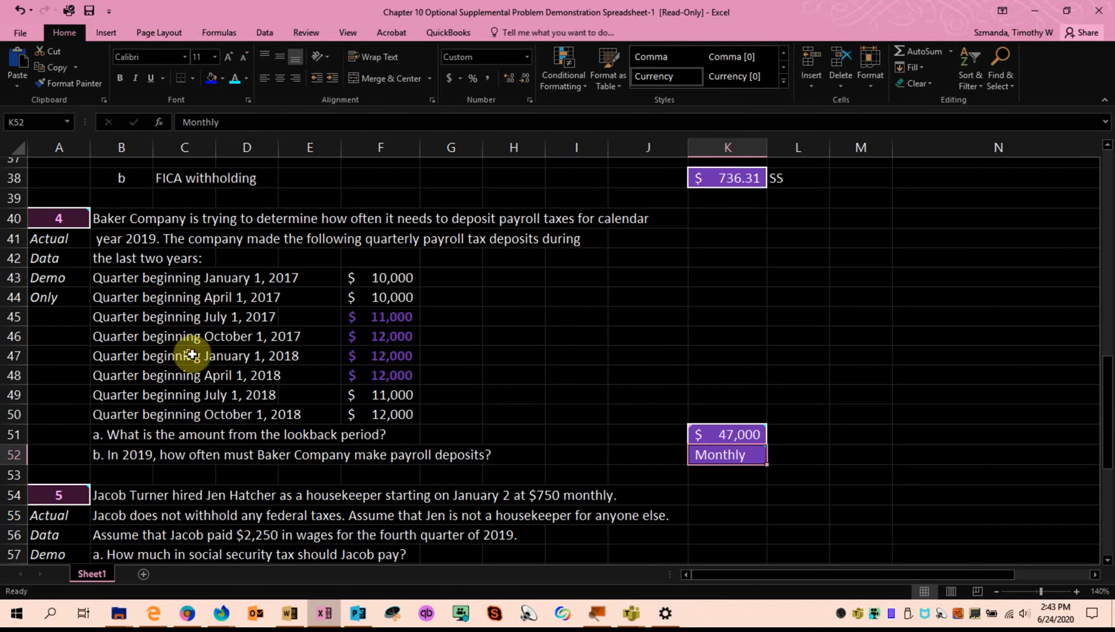
scroll(279, 337, down, 1)
scroll(280, 341, down, 1)
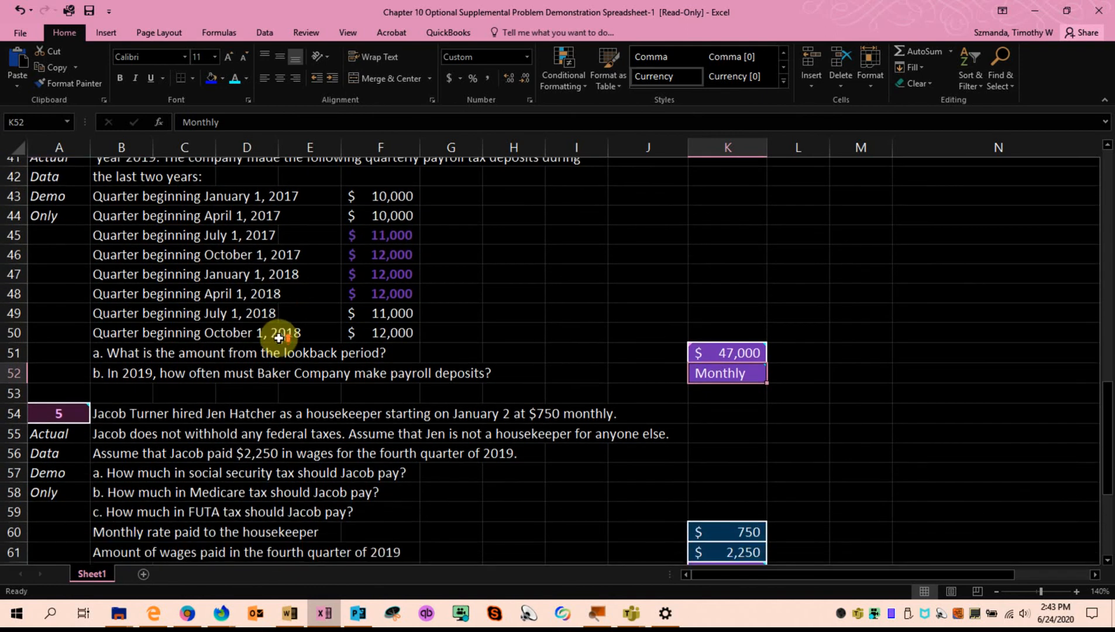
scroll(279, 338, up, 1)
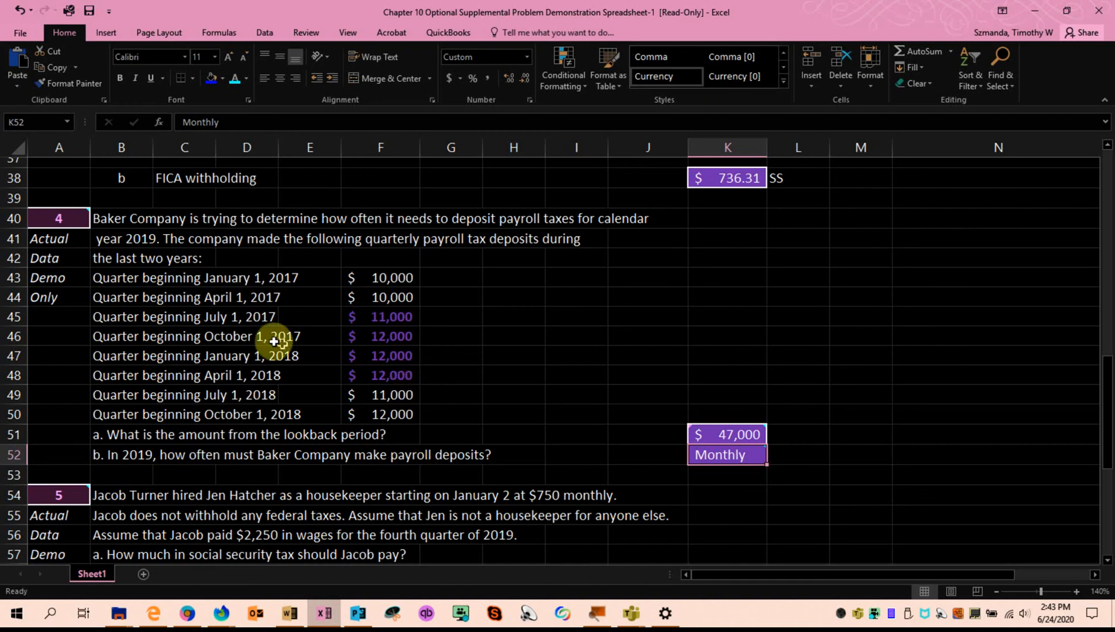
click(365, 316)
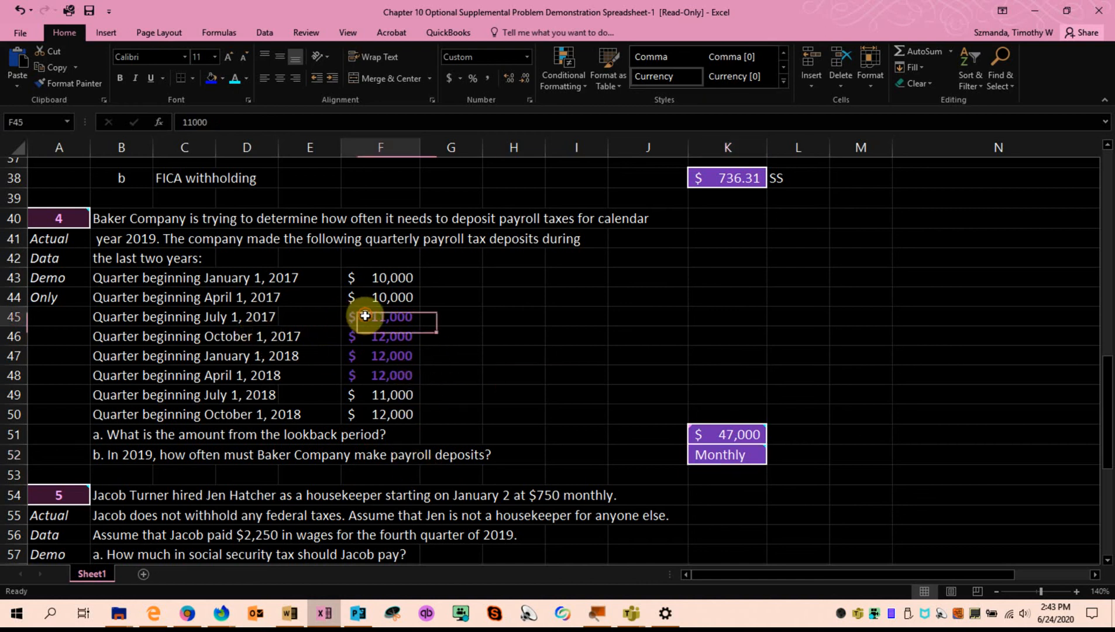
drag(365, 315, 417, 370)
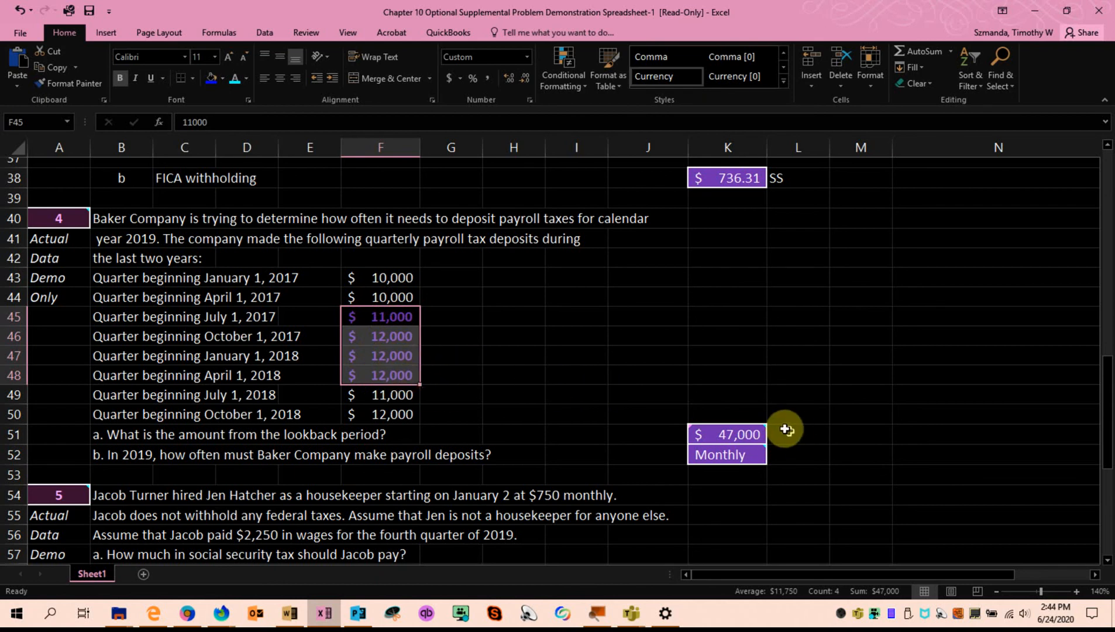
Step: Check problem 4's lookback period amount in K51 and read the comment on the deposit frequency in K52
drag(647, 433, 775, 433)
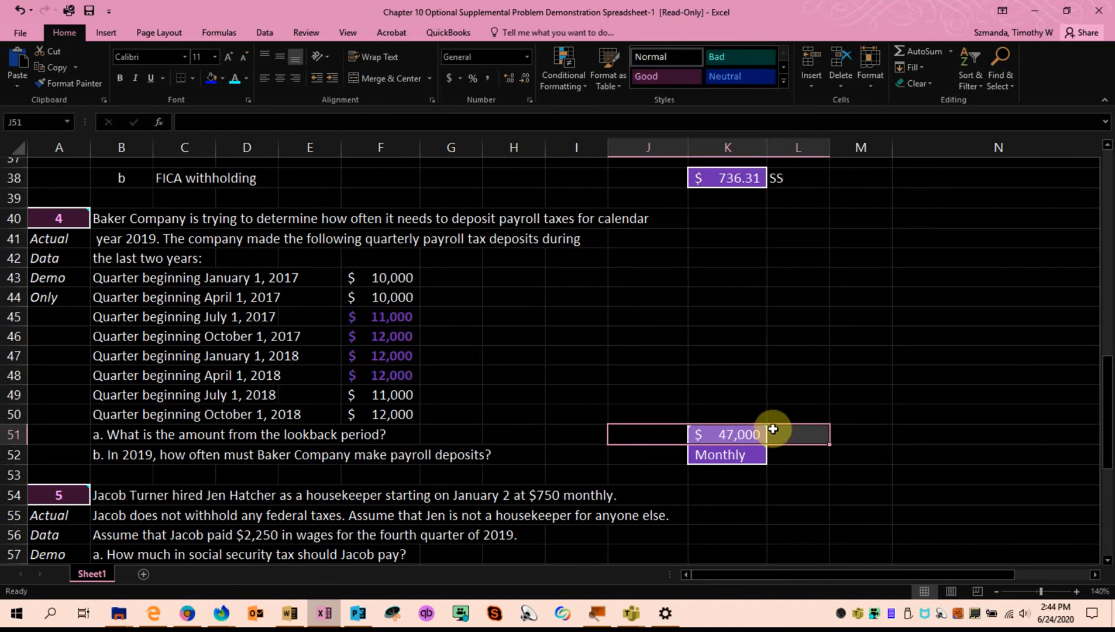
click(813, 475)
click(755, 460)
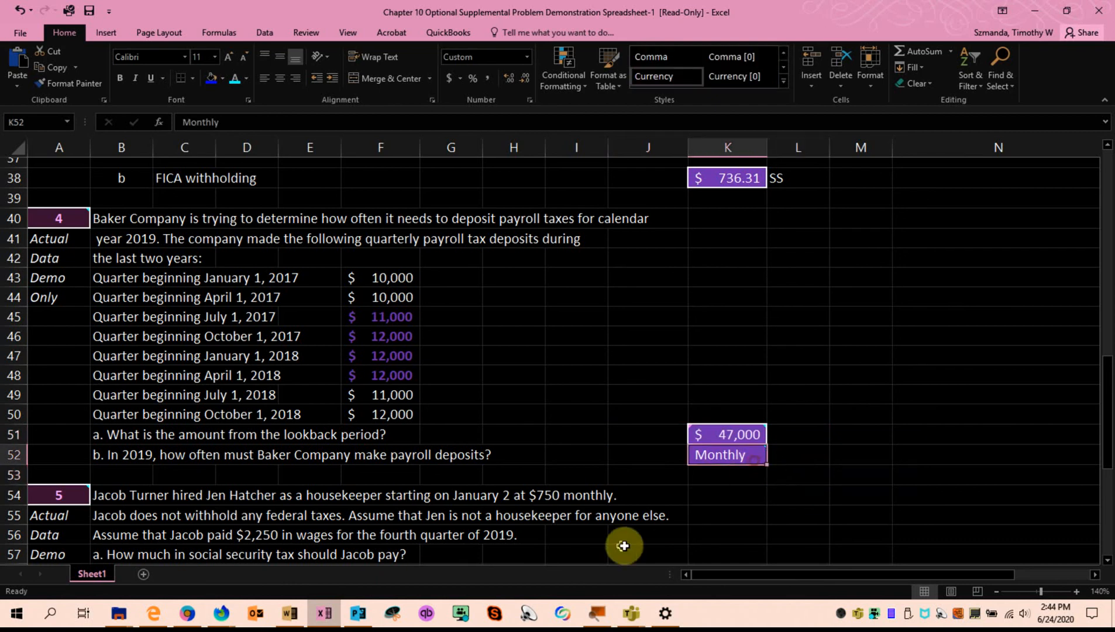
mouse_move(704, 455)
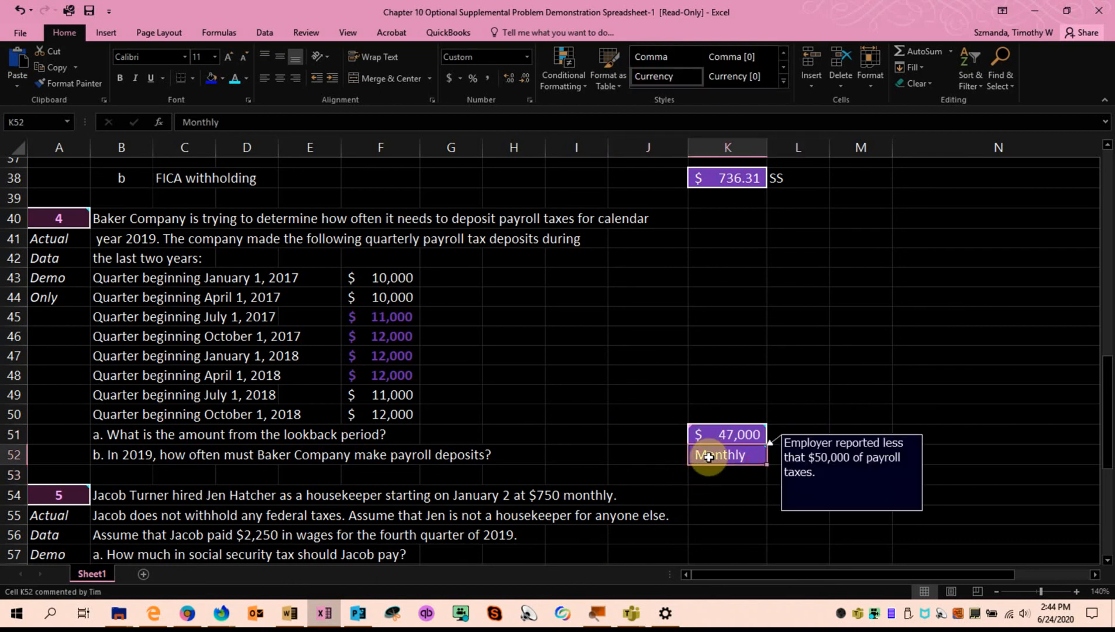
Step: Examine problem 5's housekeeper wage amounts in K60 and K61 and the social security tax formula and comment in K62
scroll(175, 316, down, 4)
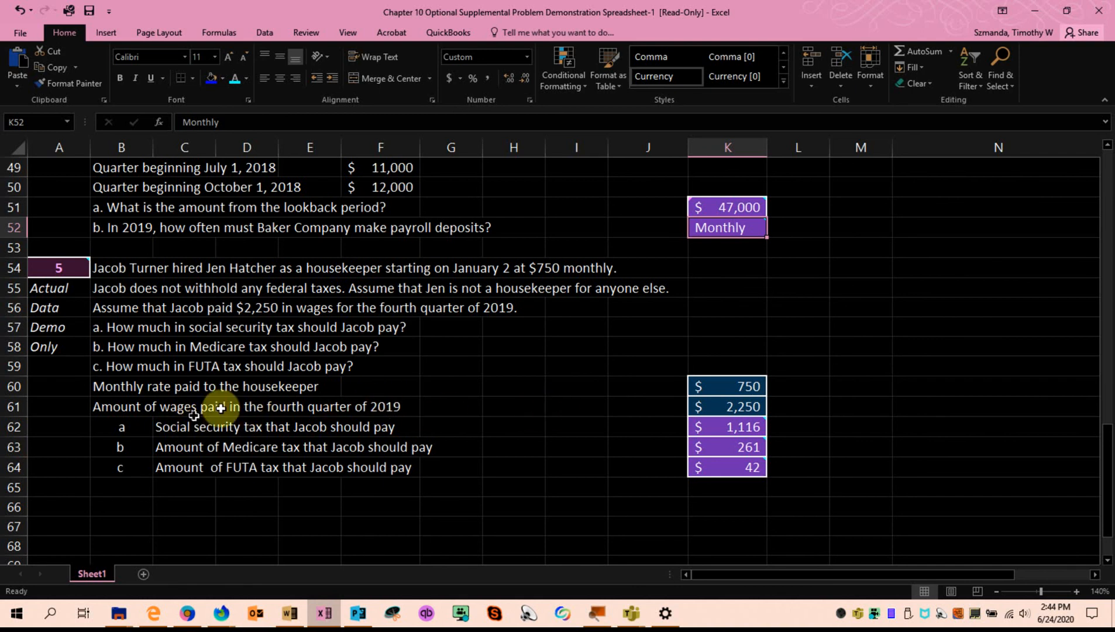
click(753, 384)
click(746, 403)
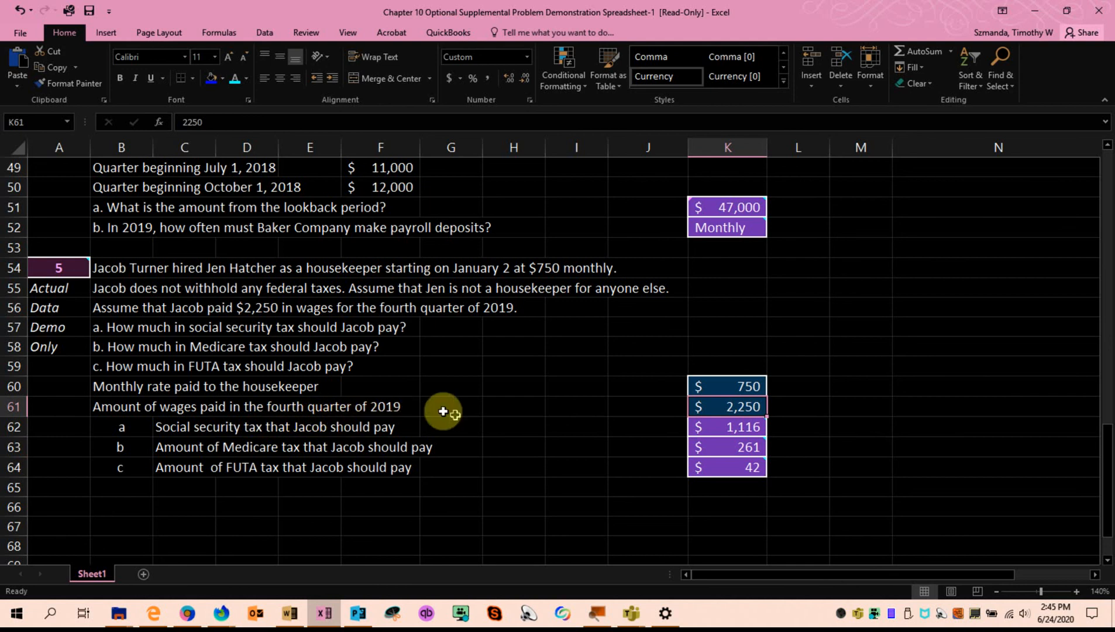
click(716, 425)
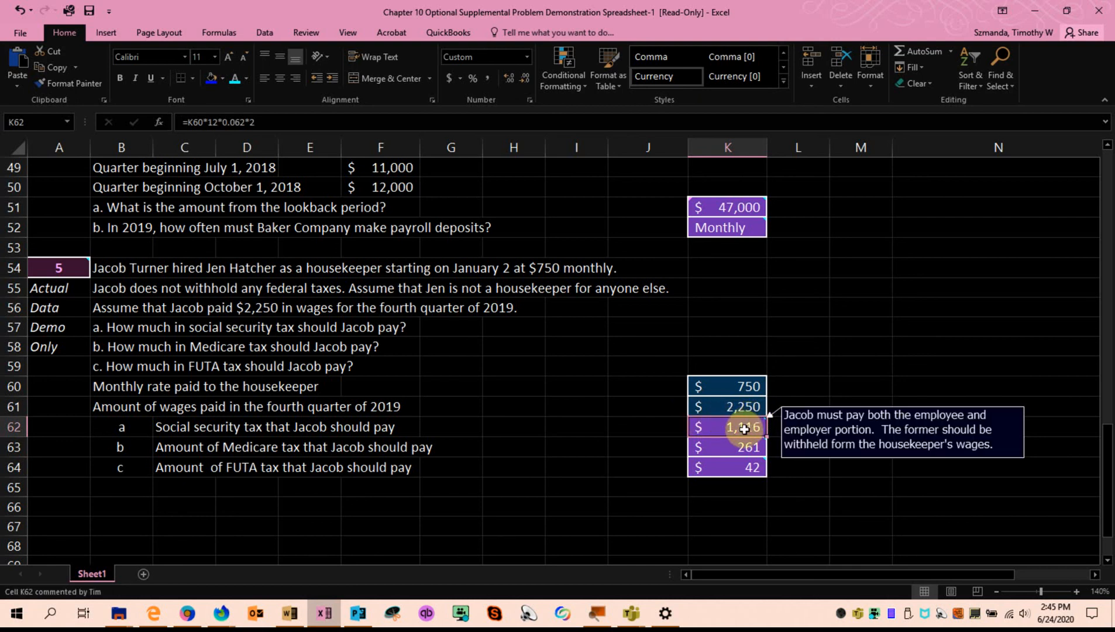
double_click(742, 426)
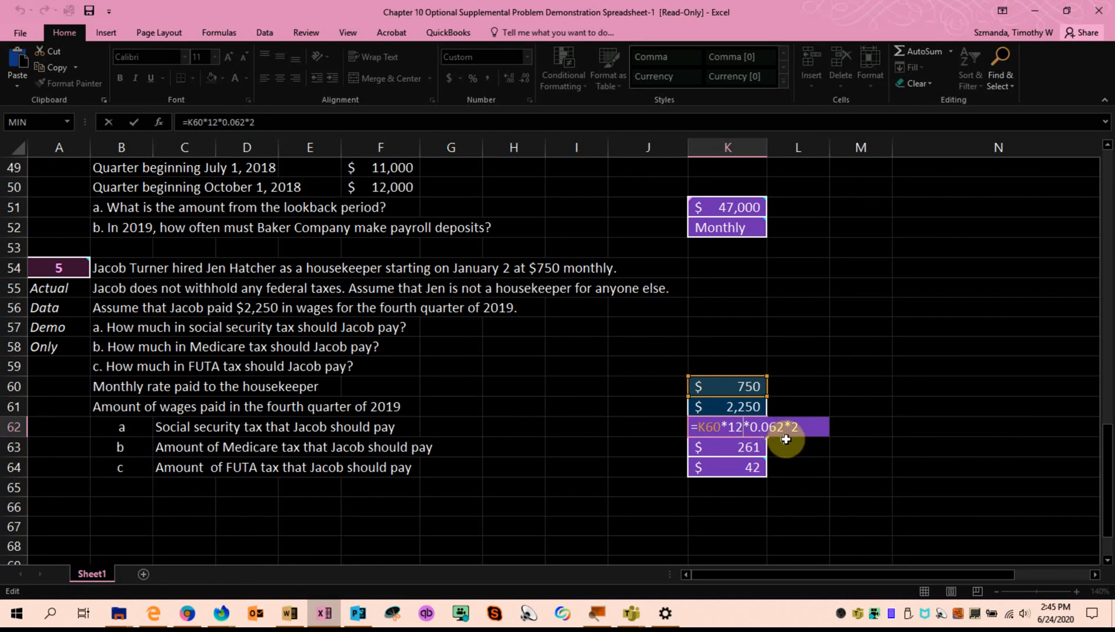
key(ctrl+Return)
click(654, 434)
drag(654, 434, 836, 444)
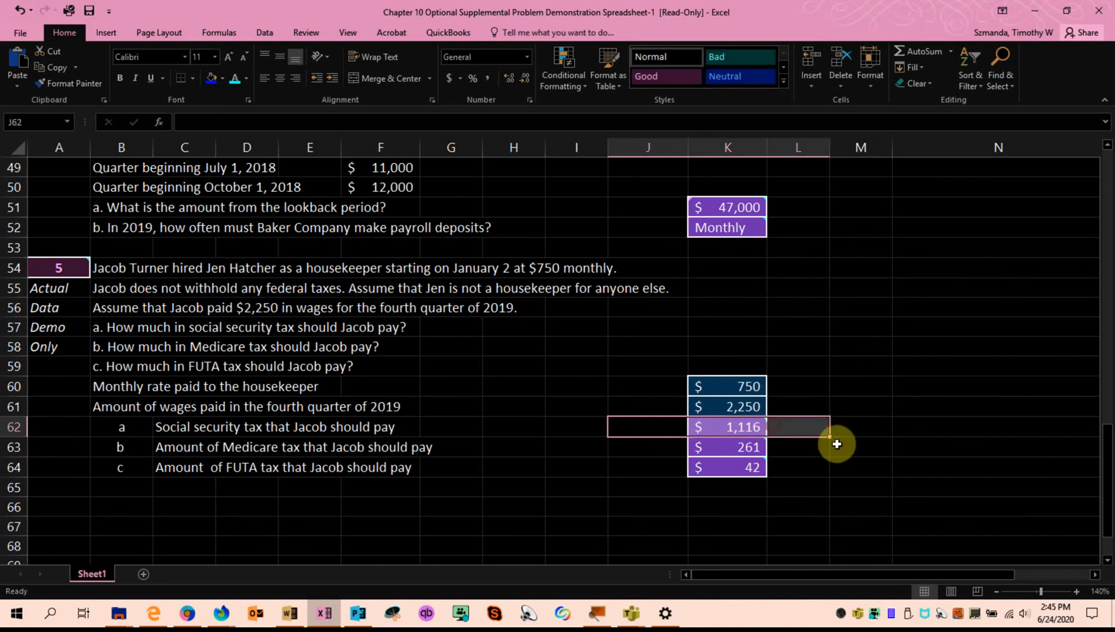
click(837, 443)
Step: Inspect problem 5's Medicare tax formula and comment in K63, with the social security tax in K62 for comparison
click(746, 446)
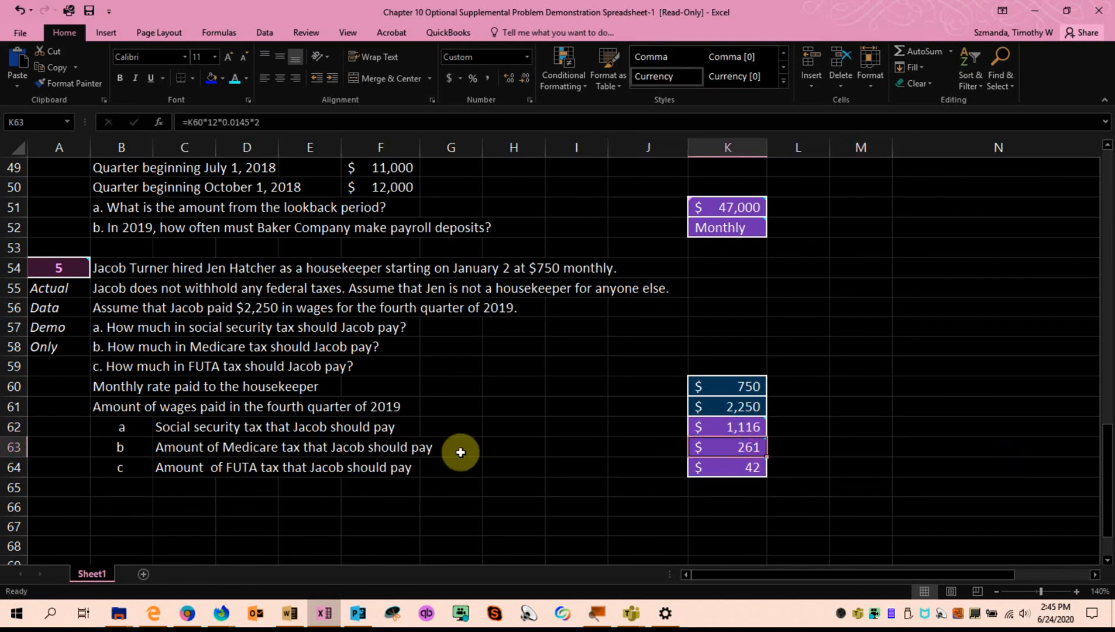
mouse_move(715, 447)
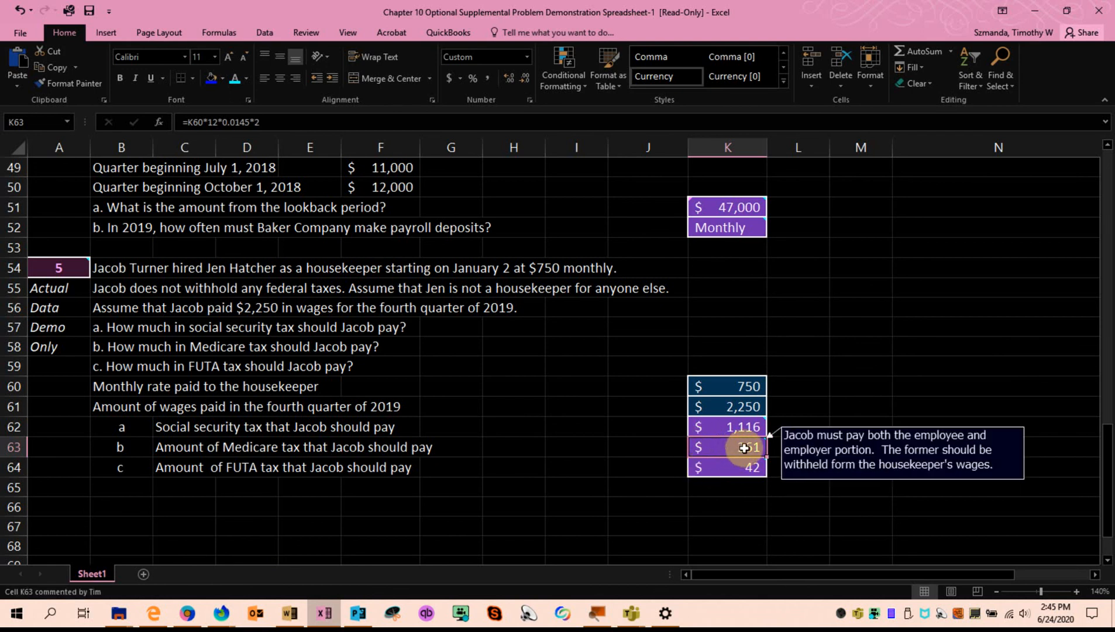
double_click(744, 448)
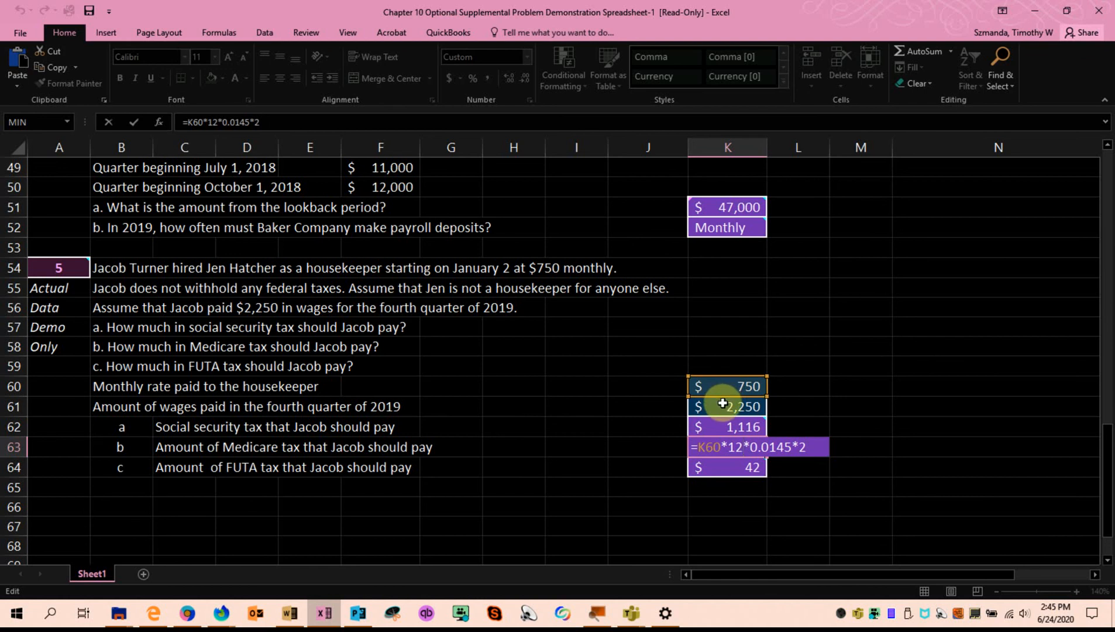
mouse_move(766, 456)
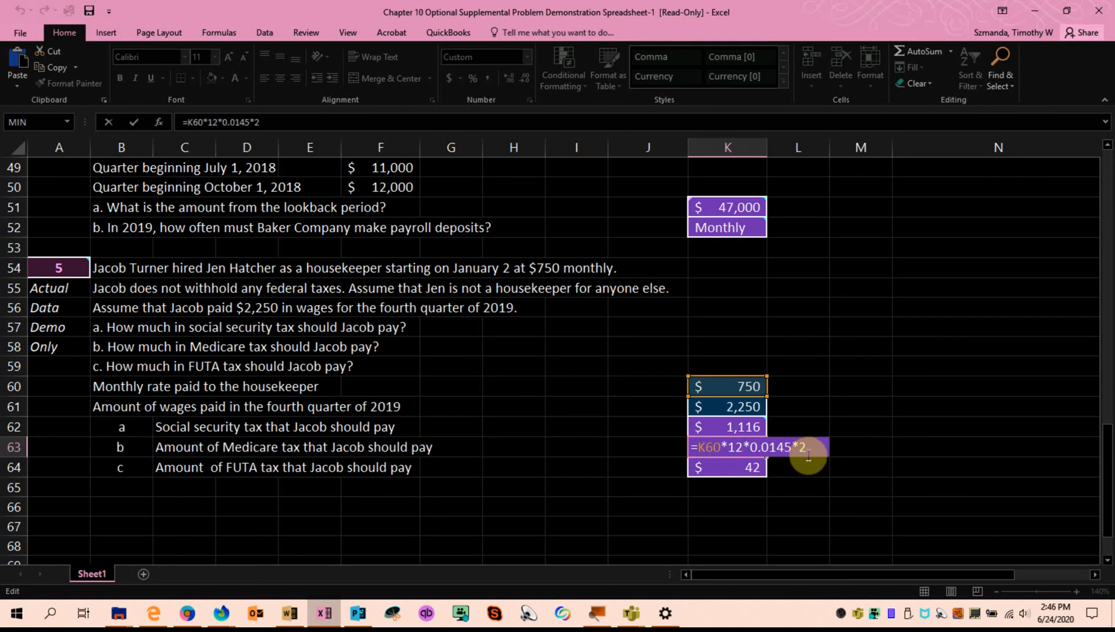
key(Return)
click(748, 428)
key(Down)
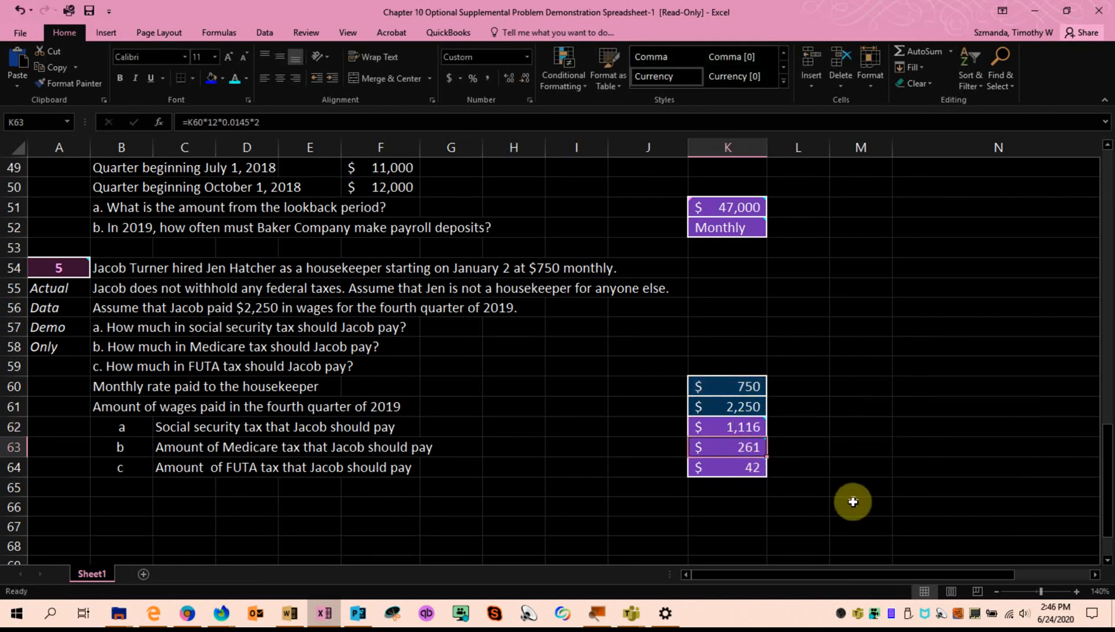
scroll(851, 500, down, 1)
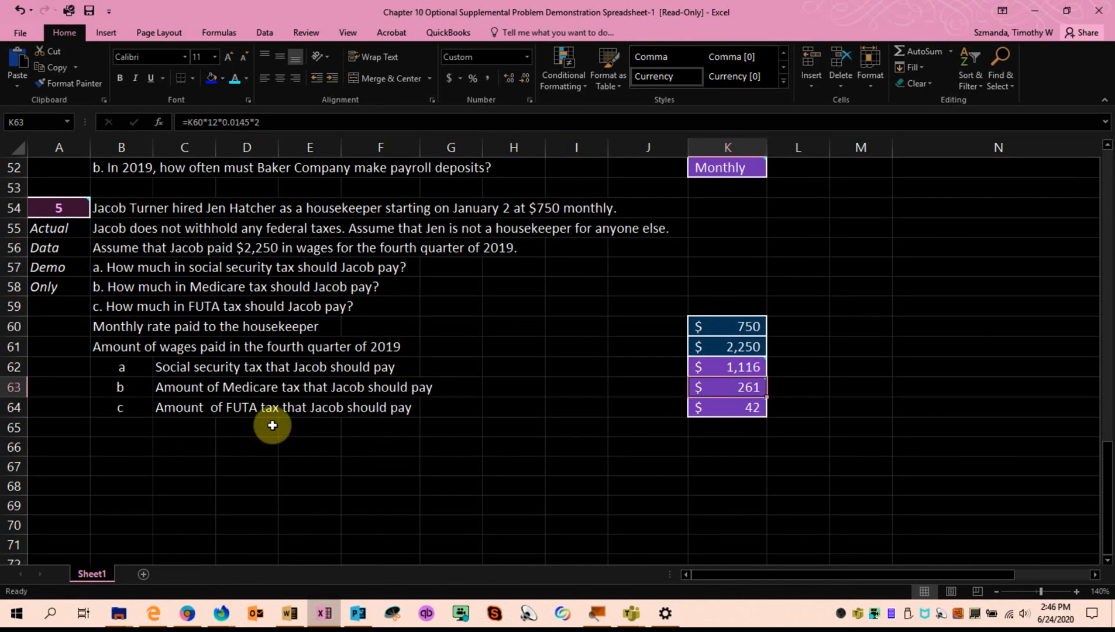
Step: Examine problem 5's FUTA tax formula in K64 and read the comment attached to the cell
click(744, 409)
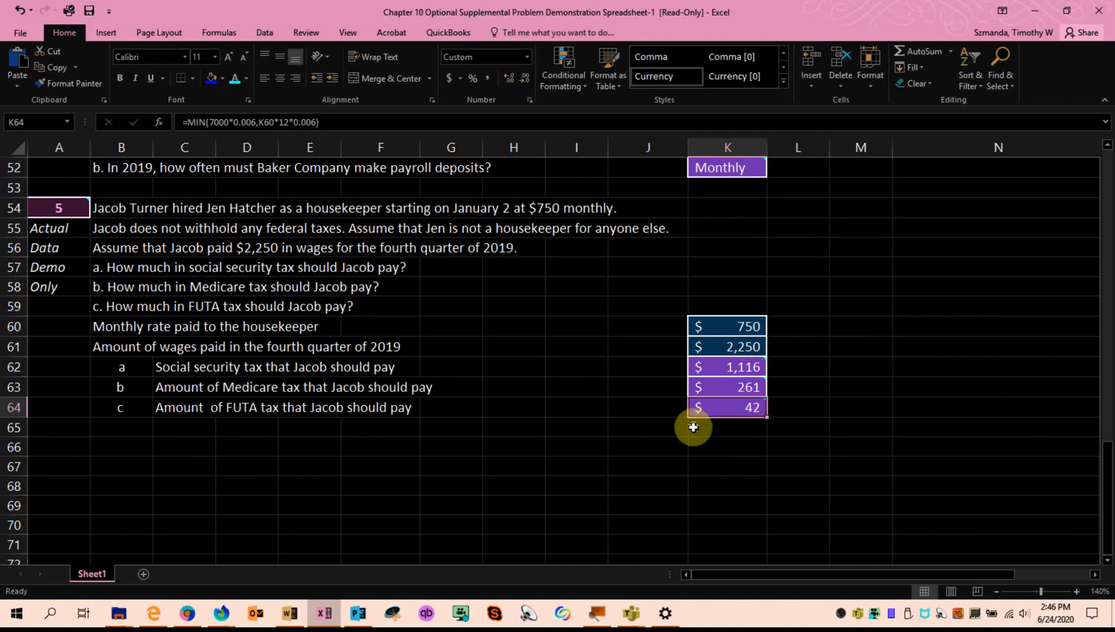
mouse_move(717, 411)
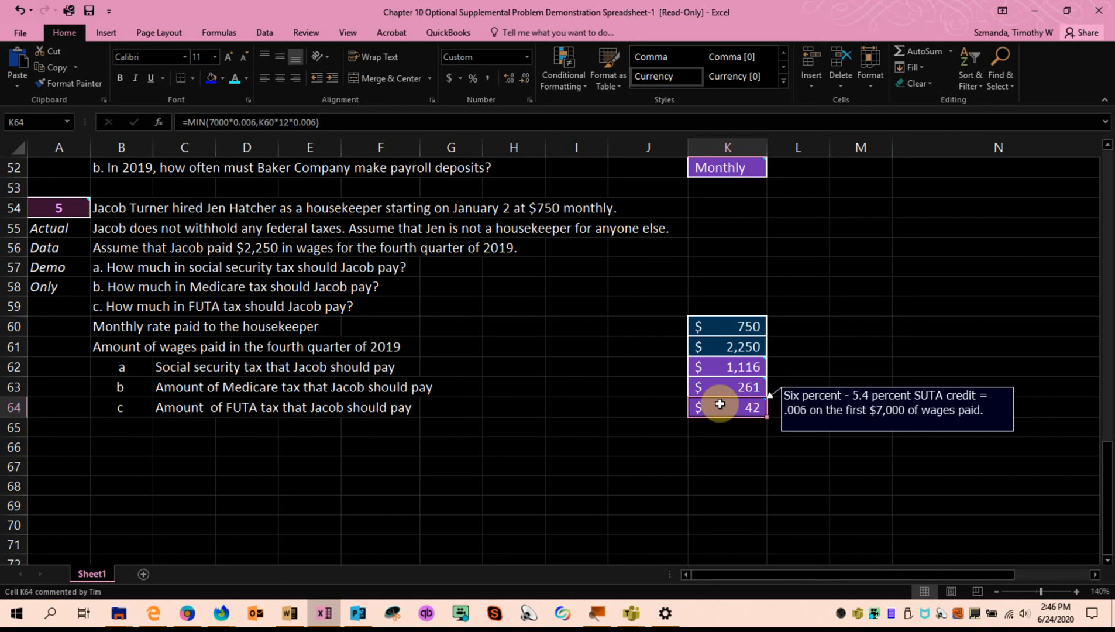
click(690, 451)
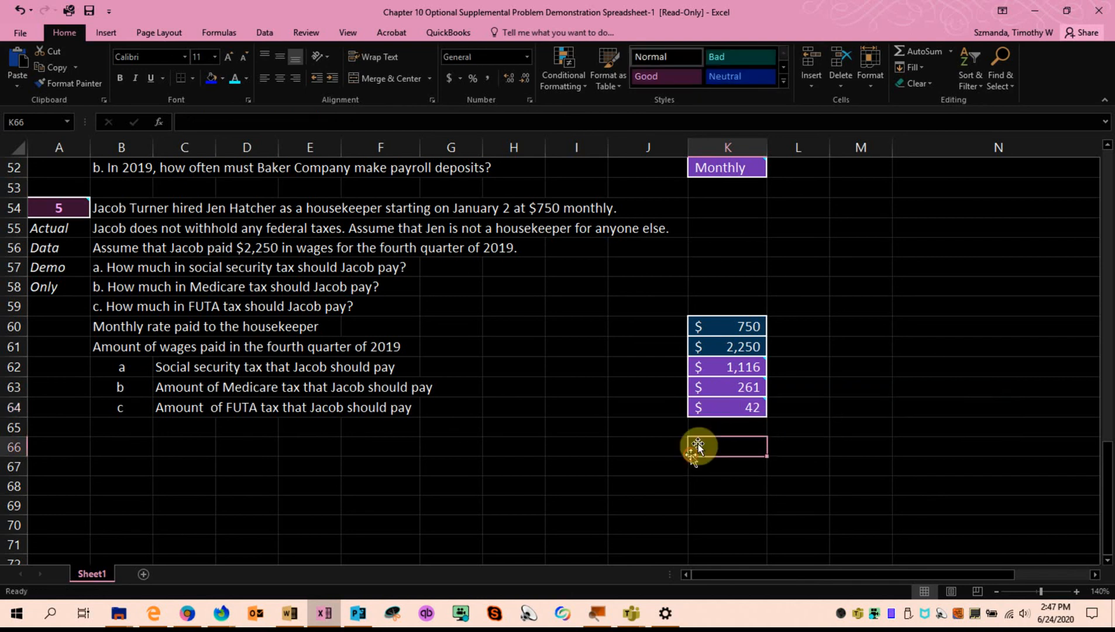
Step: Open the MIN formula in K64 to inspect its arguments, close it without edits and reread the cell's comment
double_click(722, 409)
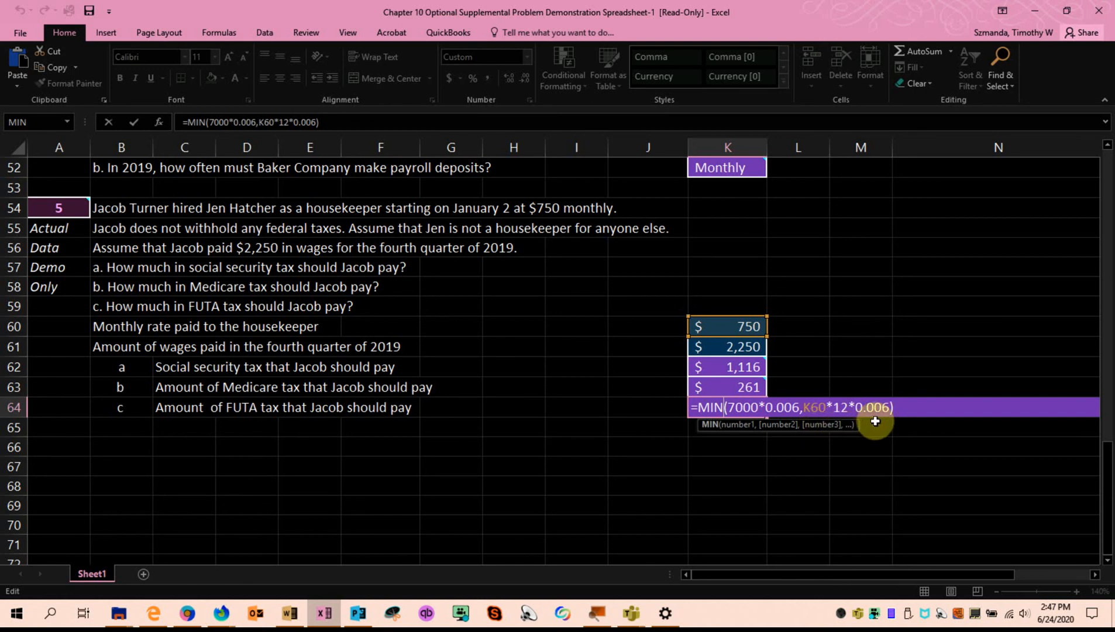
key(ctrl+Return)
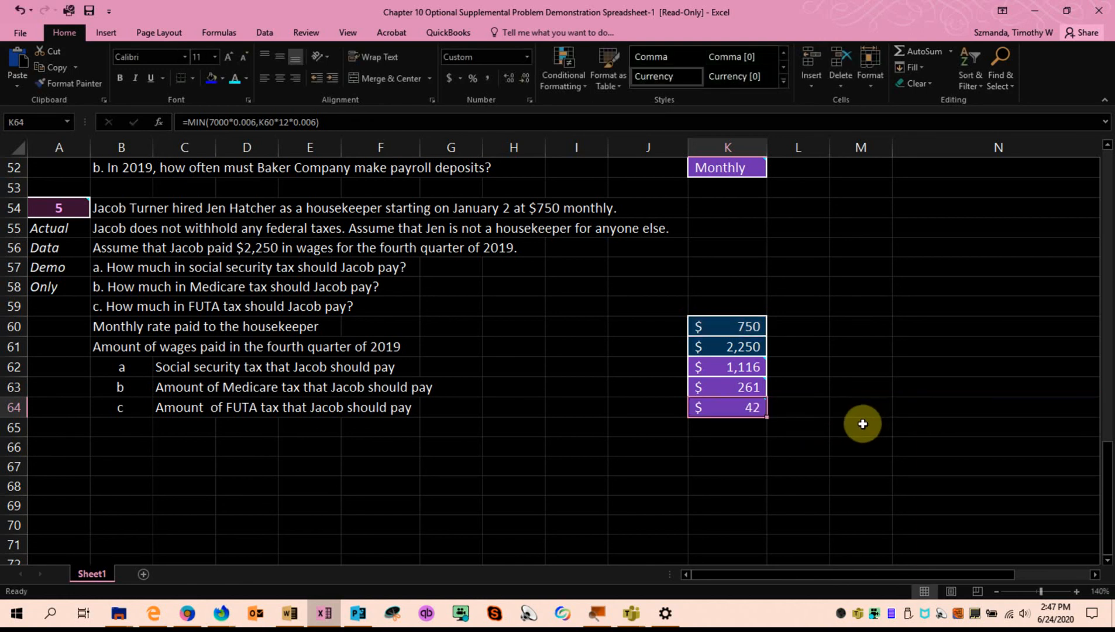
mouse_move(732, 407)
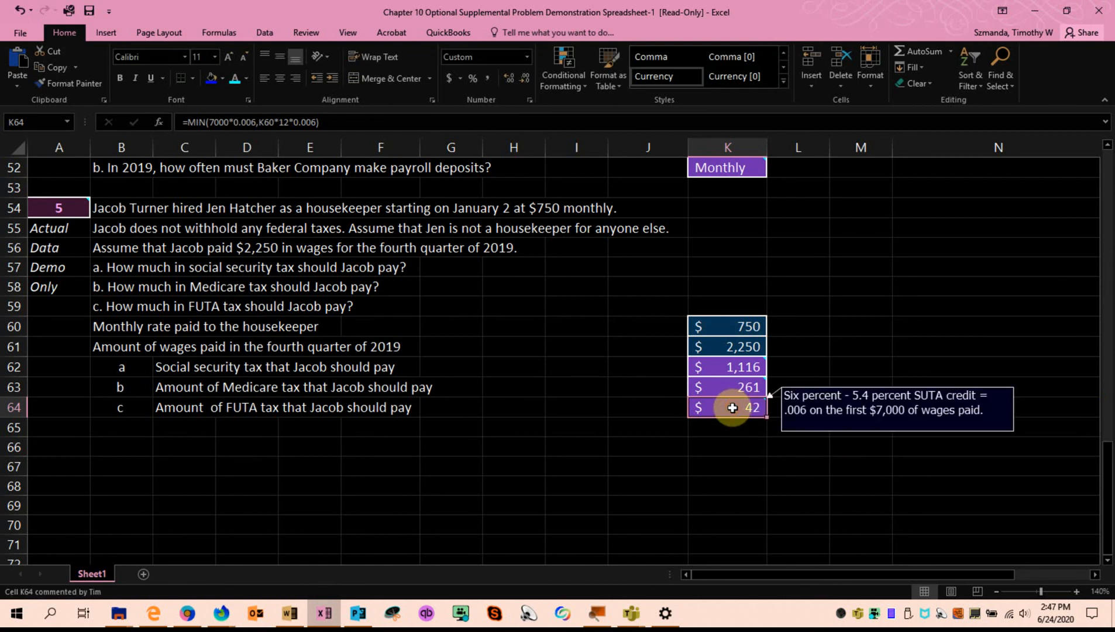
click(717, 445)
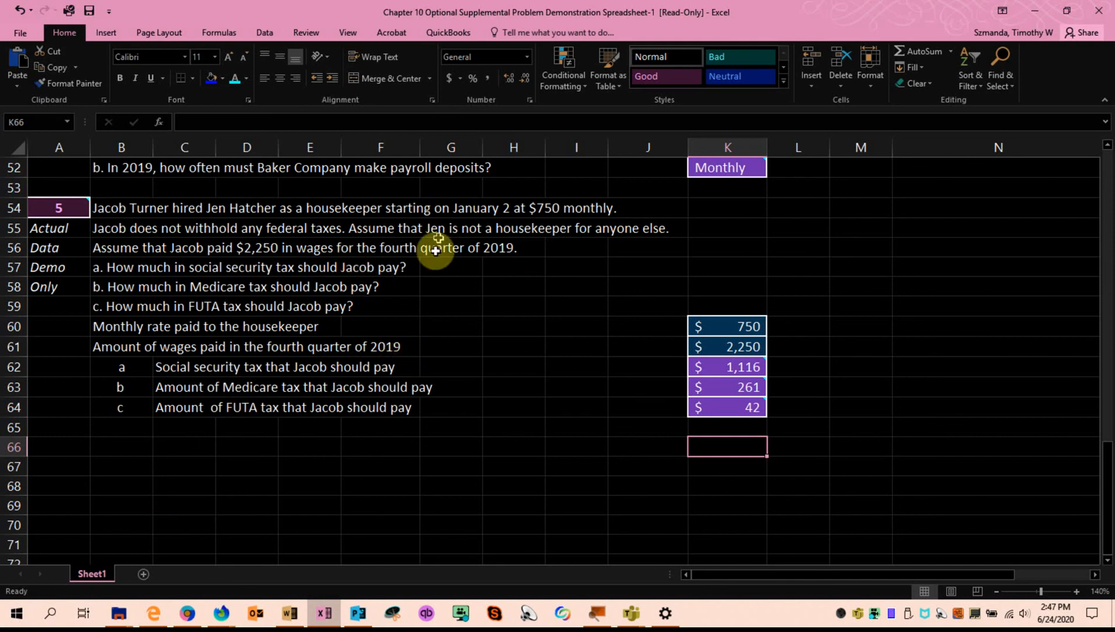
scroll(412, 417, up, 4)
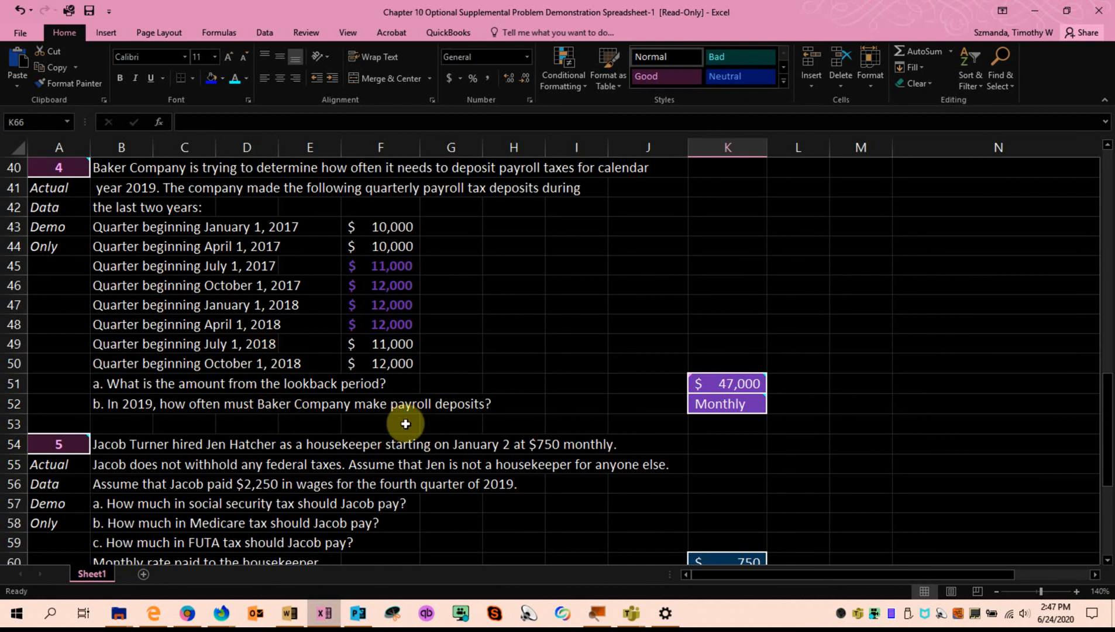
scroll(361, 368, up, 13)
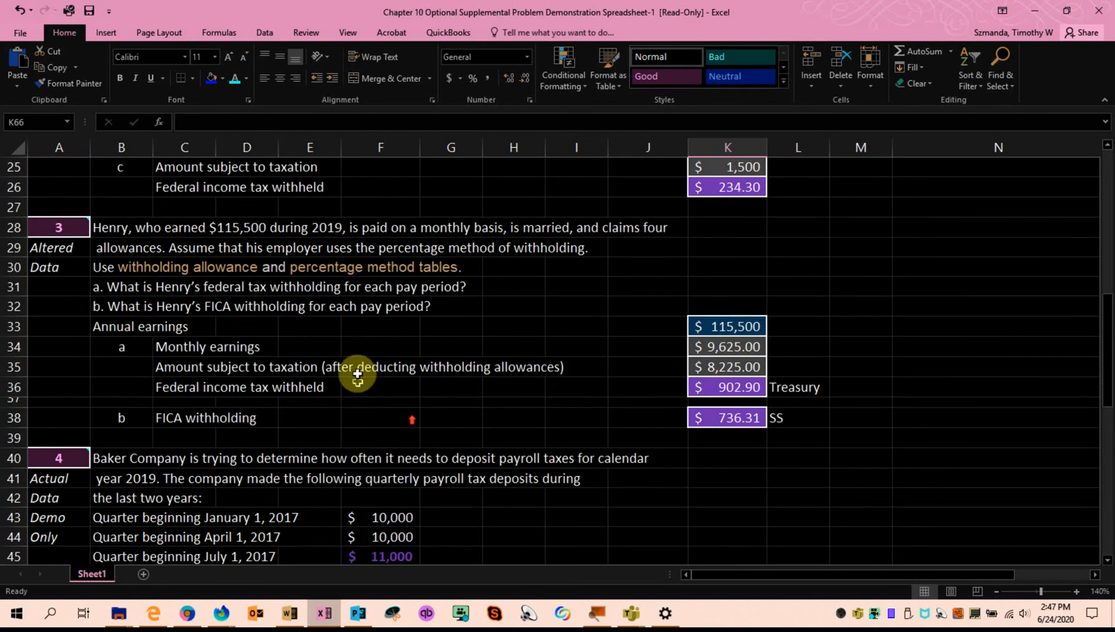